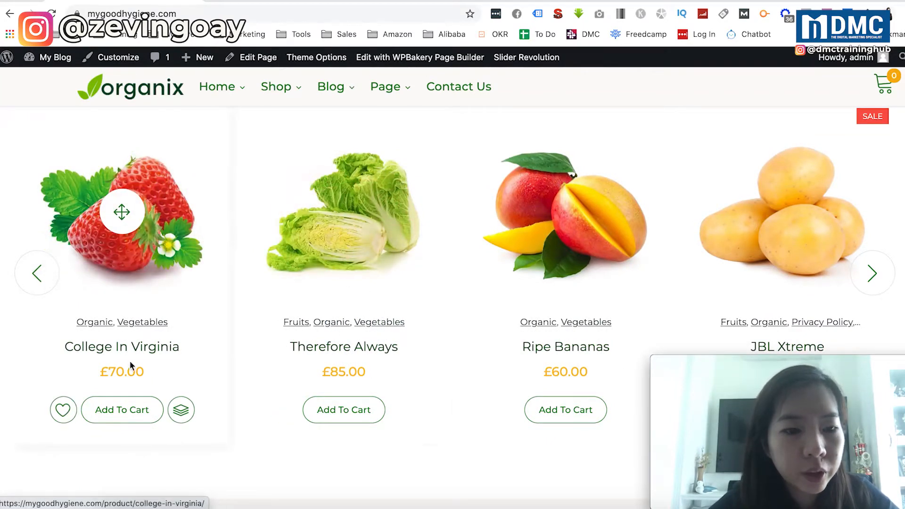
# View the College In Virginia product page down to its categories and open the product for editing
pyautogui.scroll(-1, 129, 361)
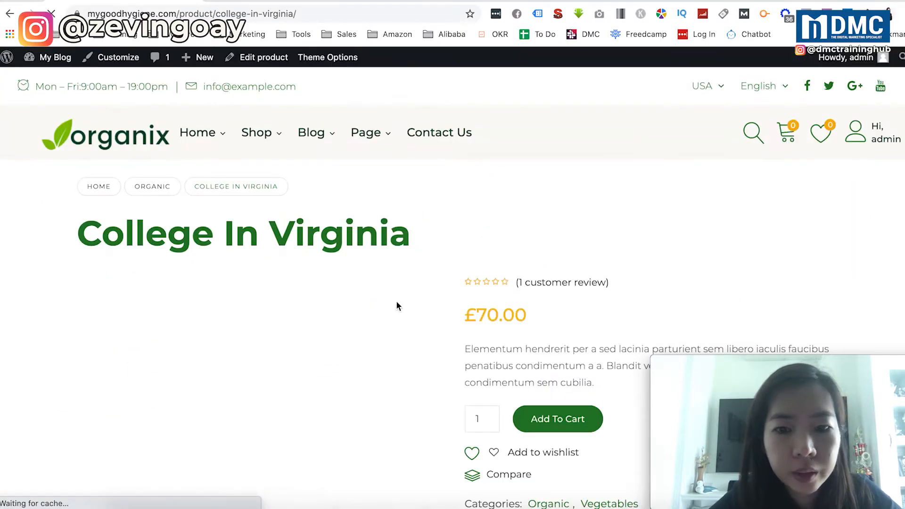
pyautogui.scroll(-5, 438, 355)
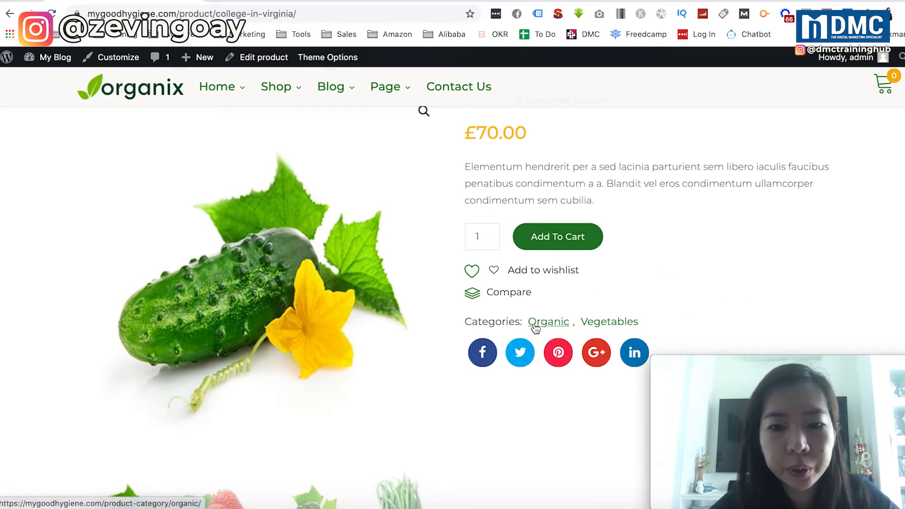
pyautogui.scroll(-1, 534, 327)
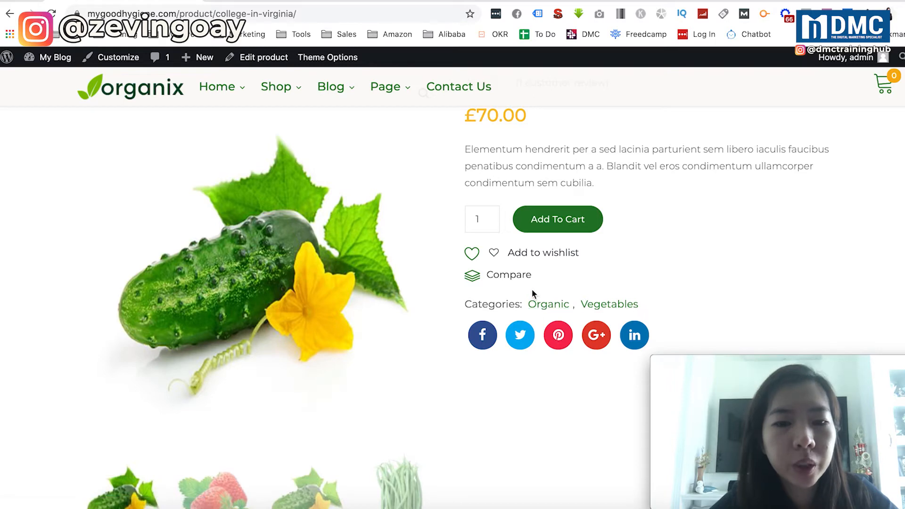
pyautogui.scroll(2, 531, 293)
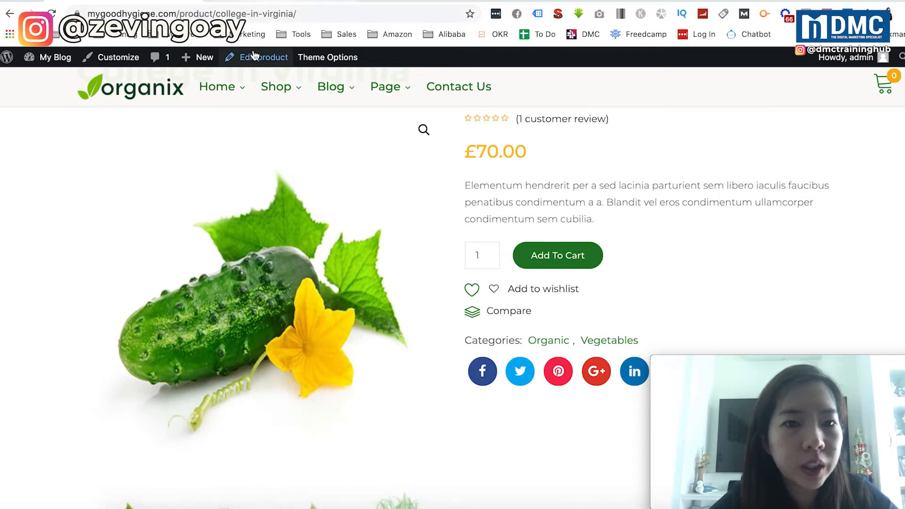
pyautogui.click(275, 60)
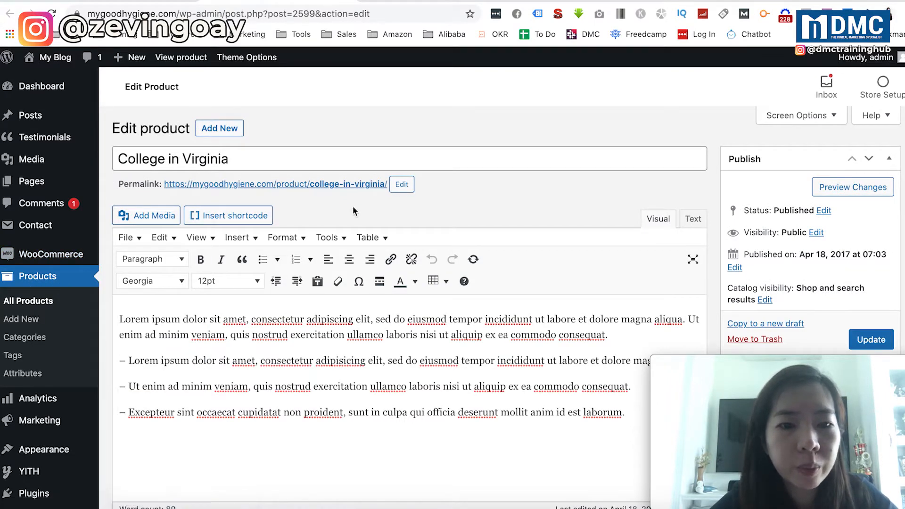
# Assign the College in Virginia product to the Fruits category, update it, and review the categories on its shop page
pyautogui.scroll(-5, 483, 239)
pyautogui.scroll(-1, 483, 241)
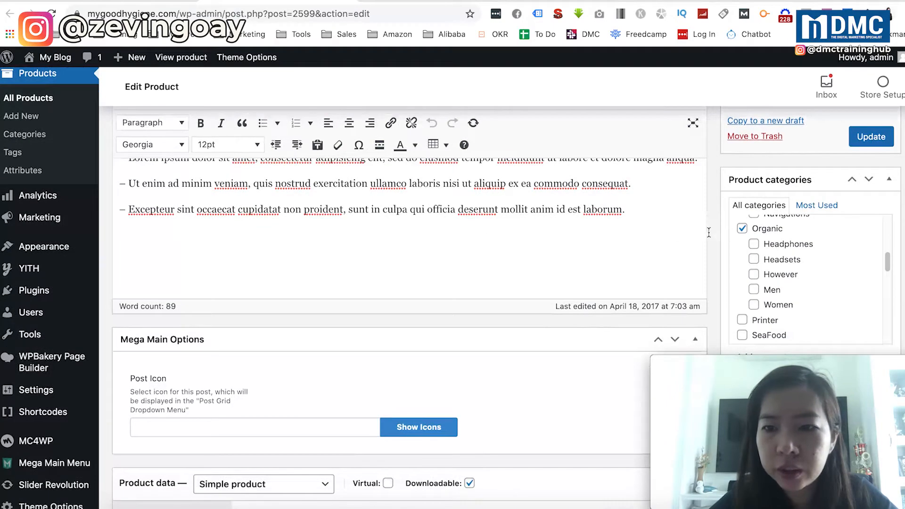
pyautogui.scroll(-1, 719, 249)
pyautogui.scroll(1, 791, 194)
pyautogui.scroll(1, 791, 194)
pyautogui.scroll(-1, 791, 194)
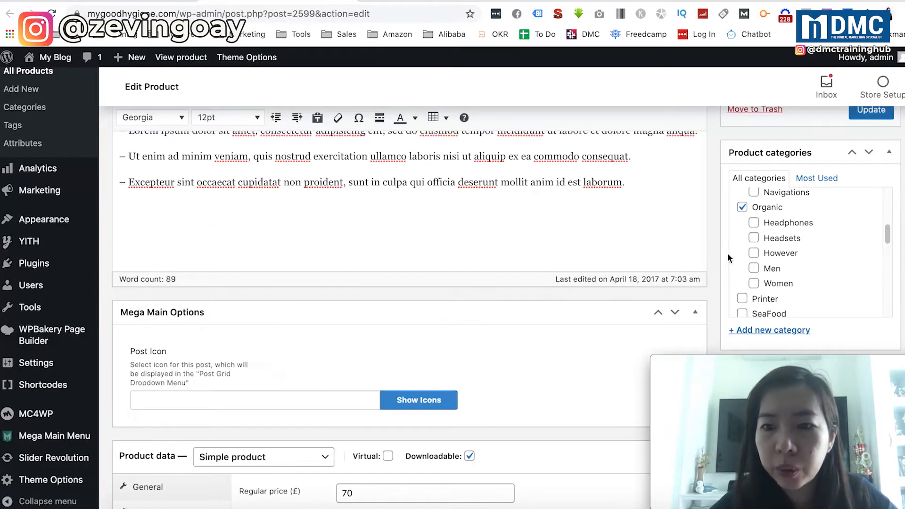
pyautogui.scroll(-8, 758, 215)
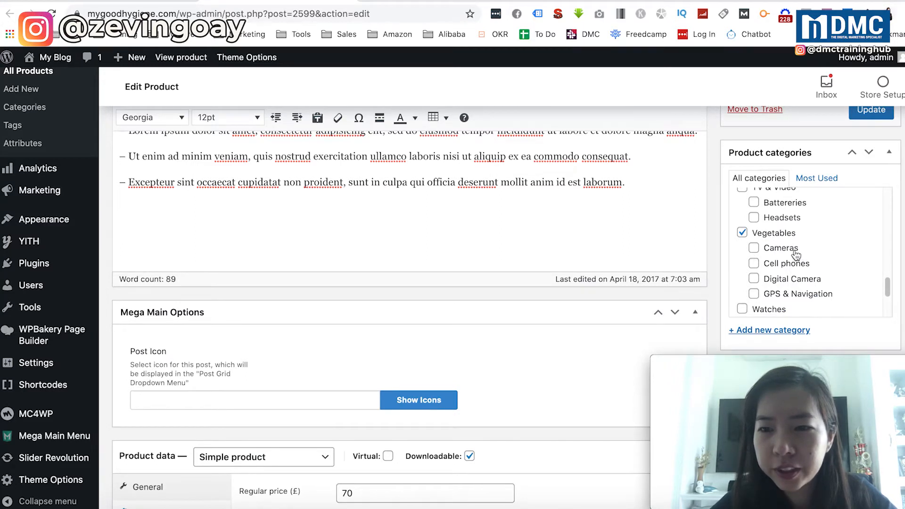
pyautogui.scroll(5, 755, 265)
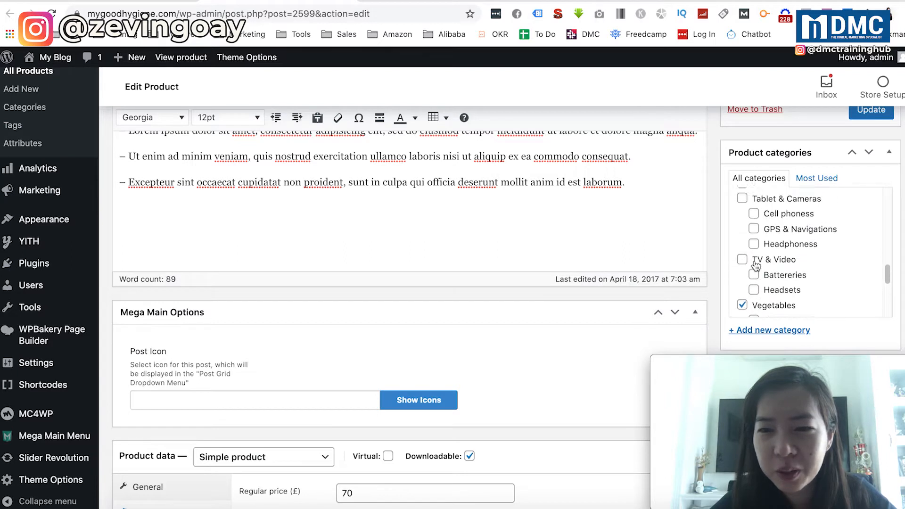
pyautogui.scroll(5, 755, 265)
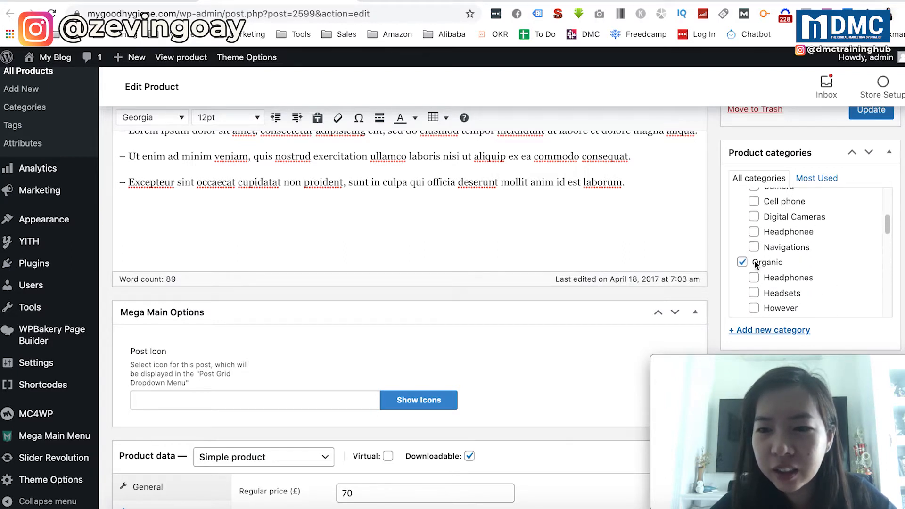
pyautogui.click(742, 263)
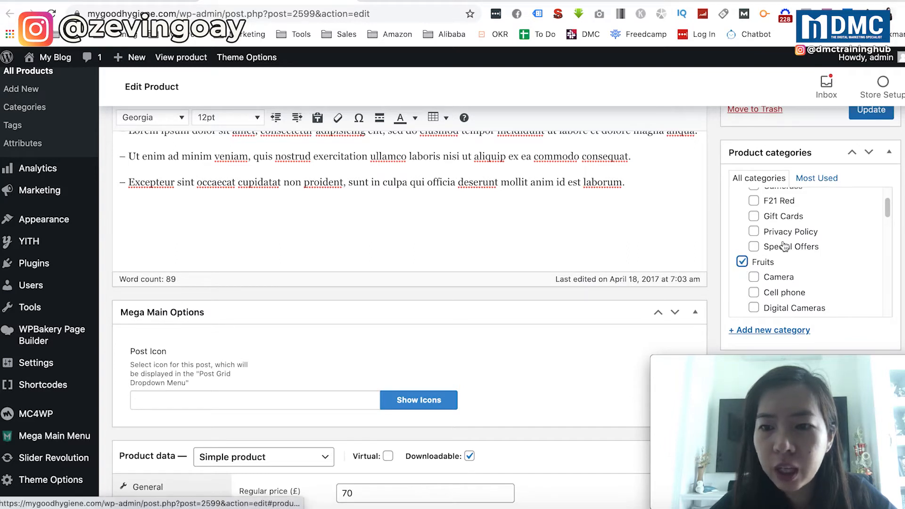
pyautogui.scroll(2, 778, 213)
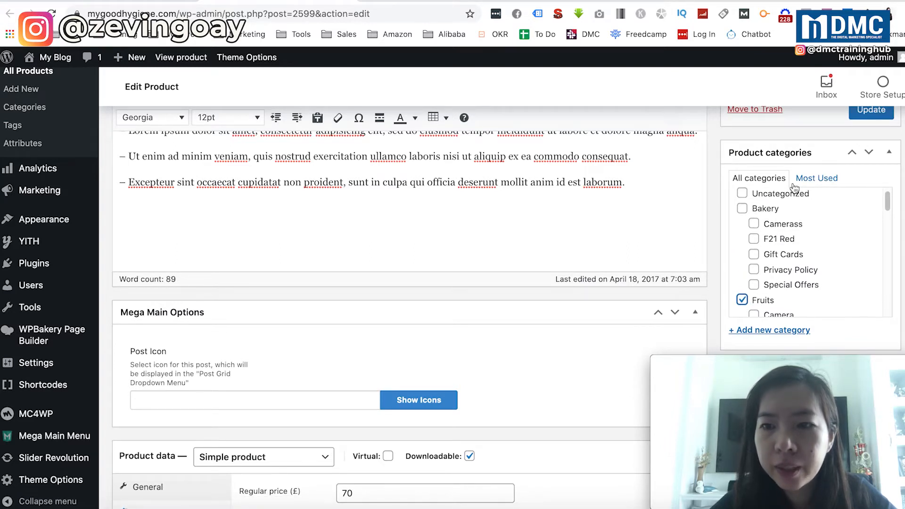
pyautogui.click(868, 130)
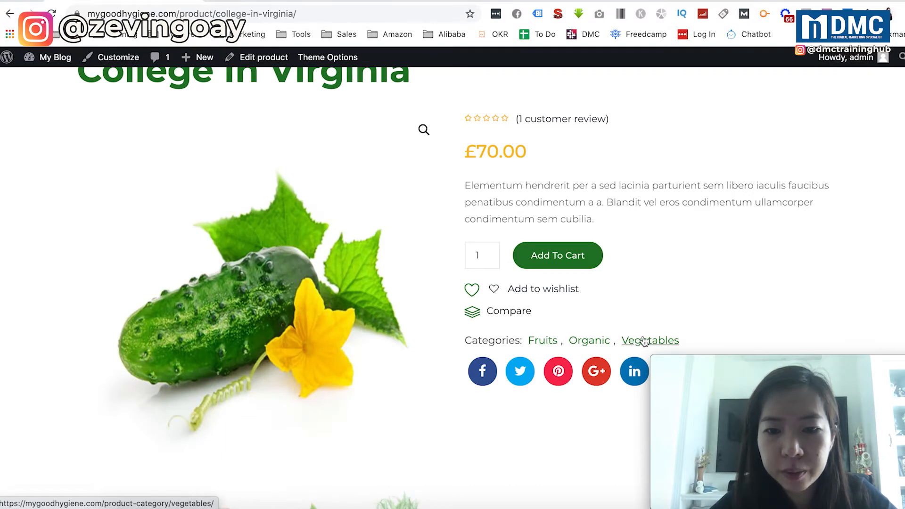
pyautogui.scroll(-2, 505, 329)
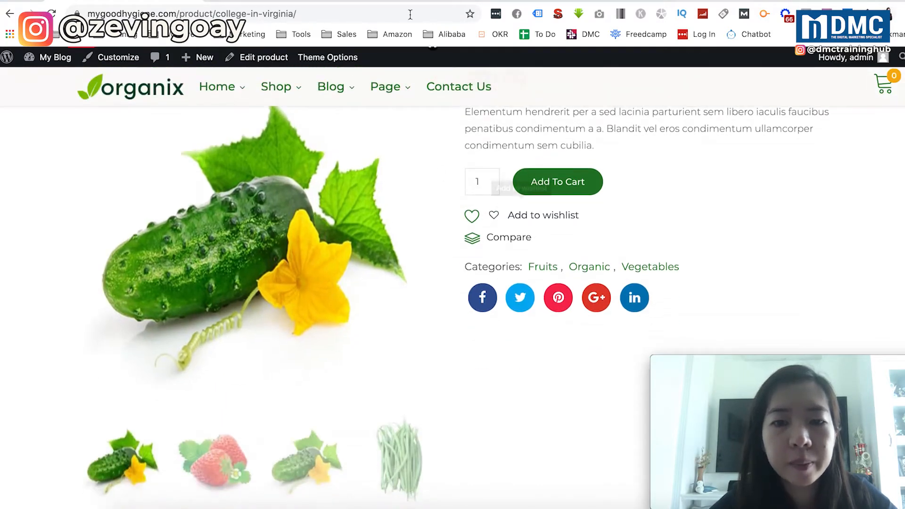
# Return to the product editor and add a new product category named Healthy Fruits under the parent category Fruits
pyautogui.click(123, 2)
pyautogui.scroll(-7, 702, 231)
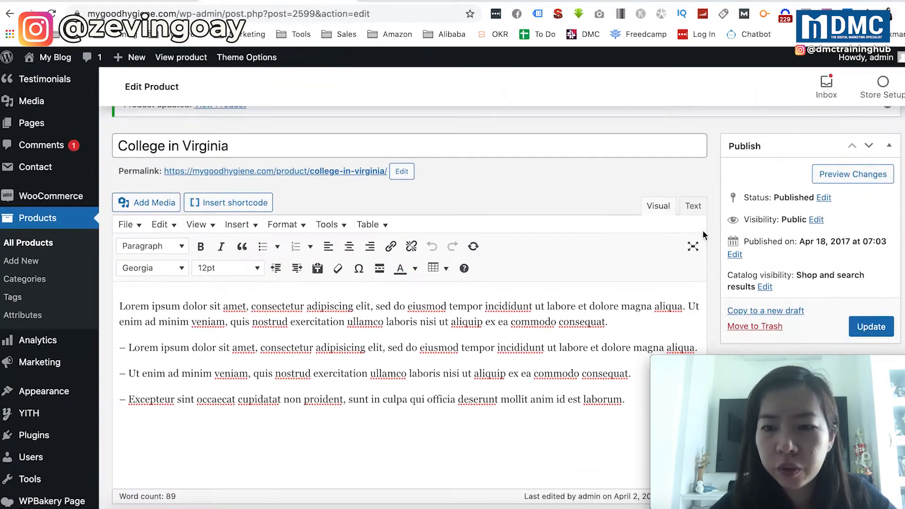
pyautogui.scroll(5, 771, 191)
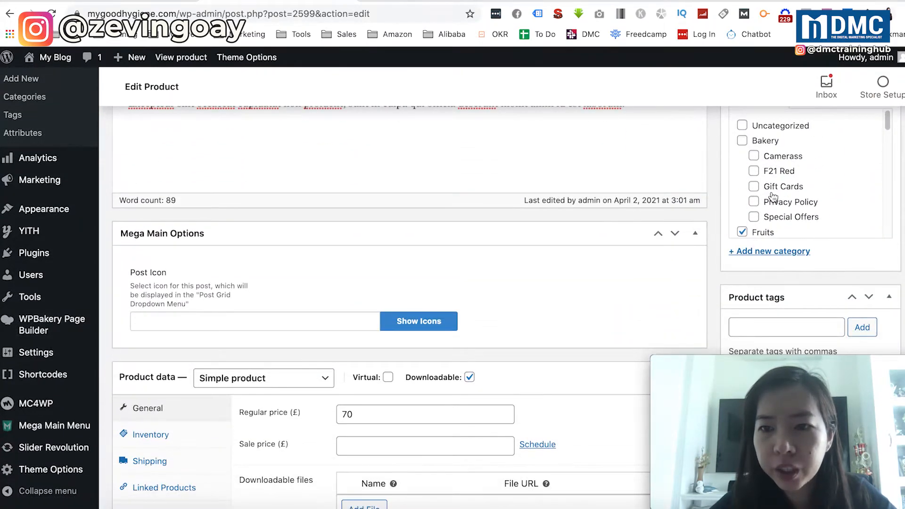
pyautogui.scroll(-5, 737, 225)
pyautogui.scroll(2, 737, 225)
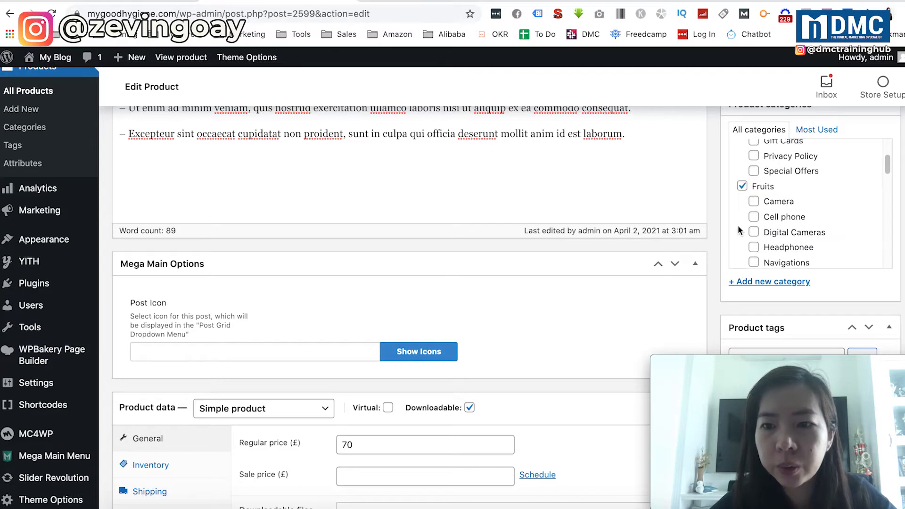
pyautogui.click(755, 283)
pyautogui.scroll(-3, 755, 288)
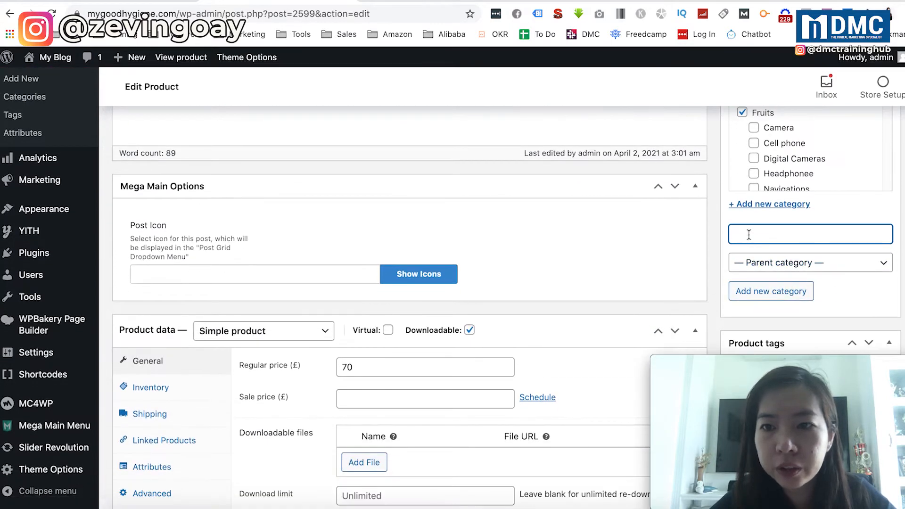
pyautogui.write('Healthy')
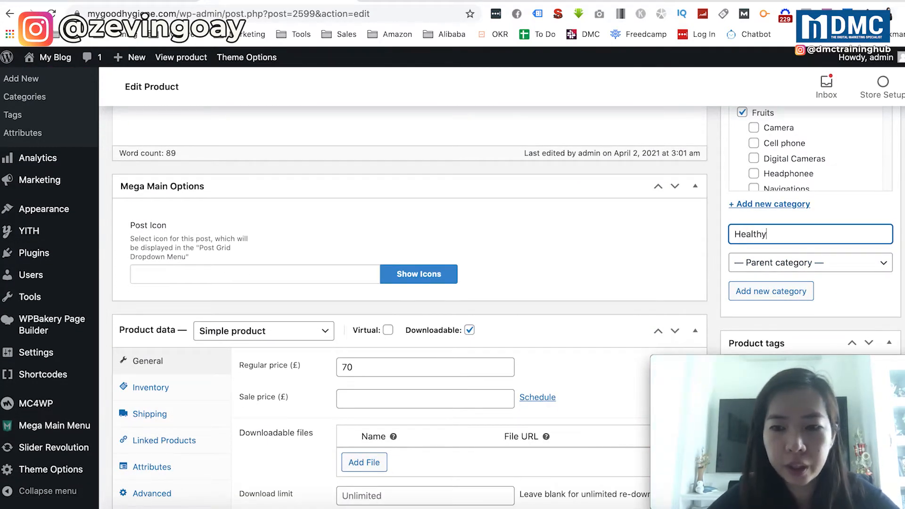
pyautogui.write(' Fruits')
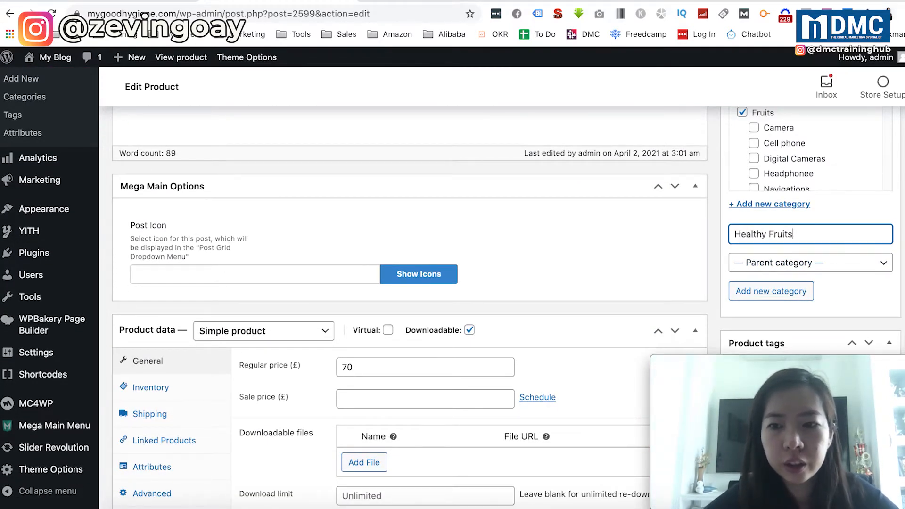
pyautogui.click(750, 267)
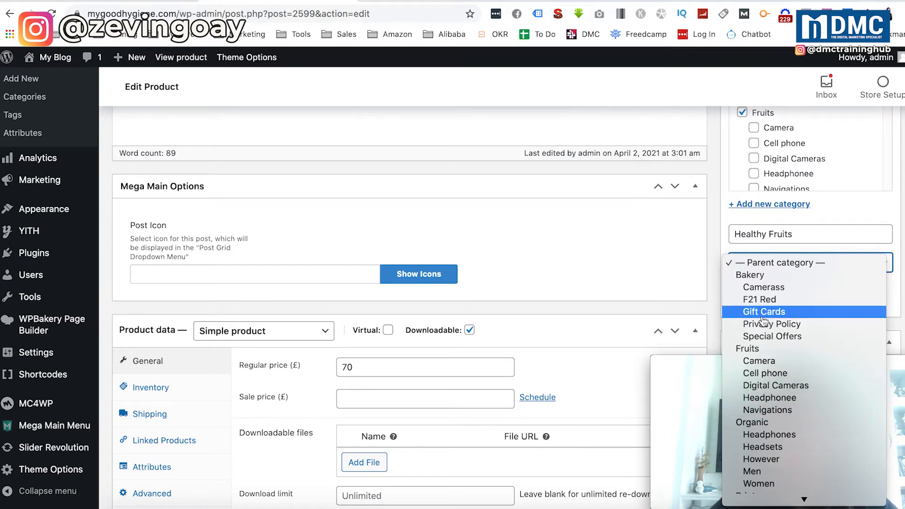
pyautogui.click(754, 349)
pyautogui.click(760, 292)
# Remove the product from the parent Fruits category, update it, and review the categories on its shop page
pyautogui.scroll(5, 750, 264)
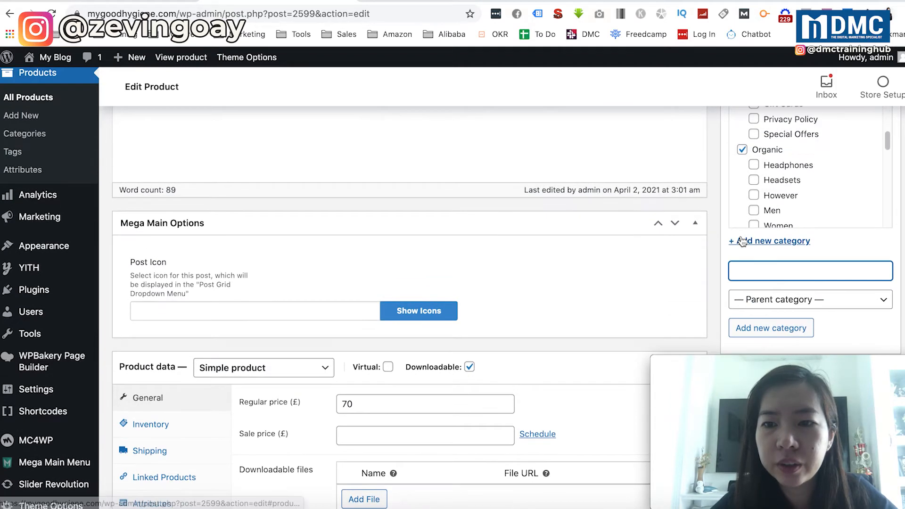
pyautogui.scroll(5, 742, 239)
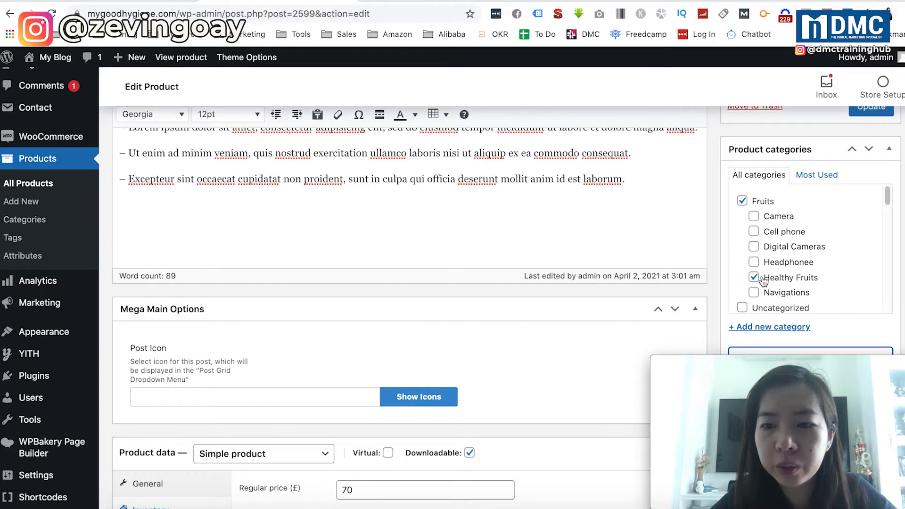
pyautogui.click(744, 202)
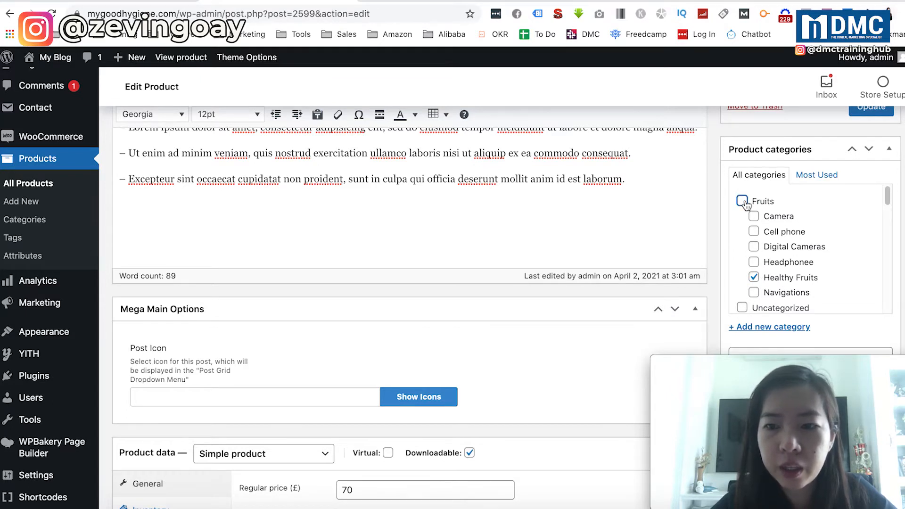
pyautogui.scroll(1, 821, 148)
pyautogui.click(866, 122)
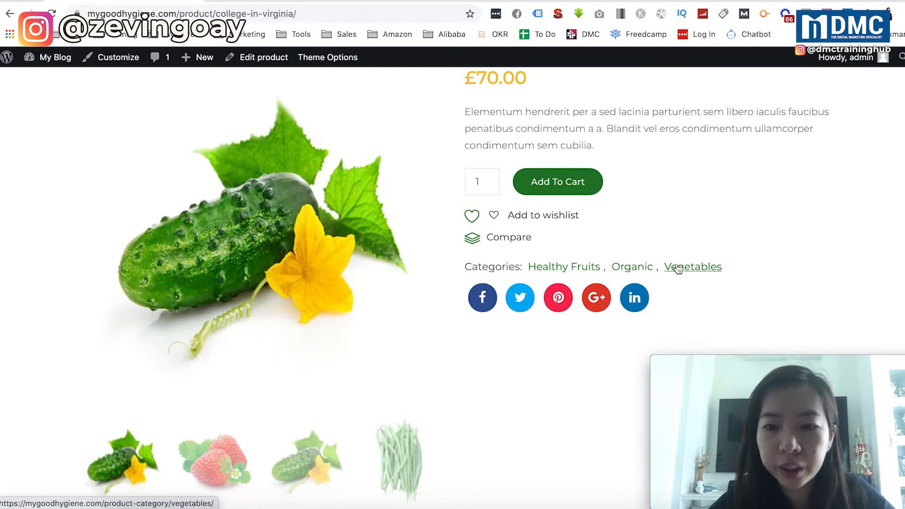
pyautogui.scroll(2, 562, 241)
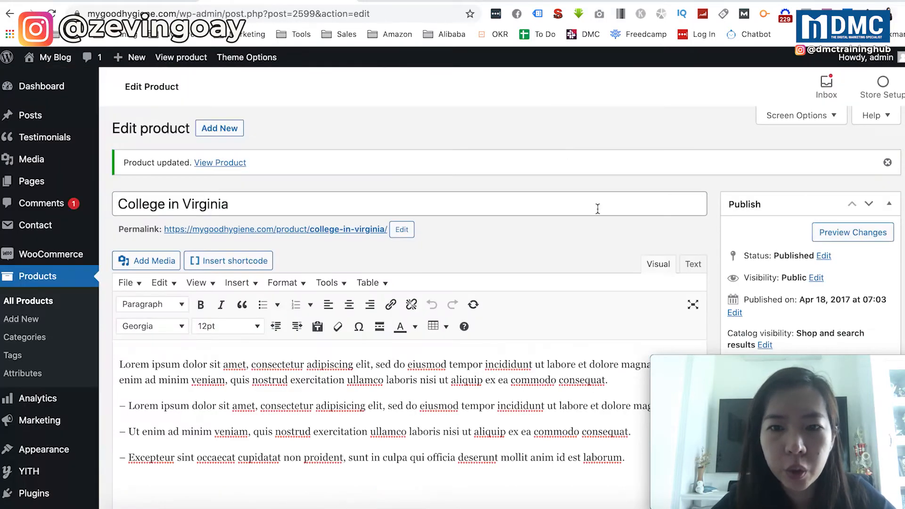
# Assign the product to the Camera subcategory under Fruits and update the product
pyautogui.scroll(-6, 597, 208)
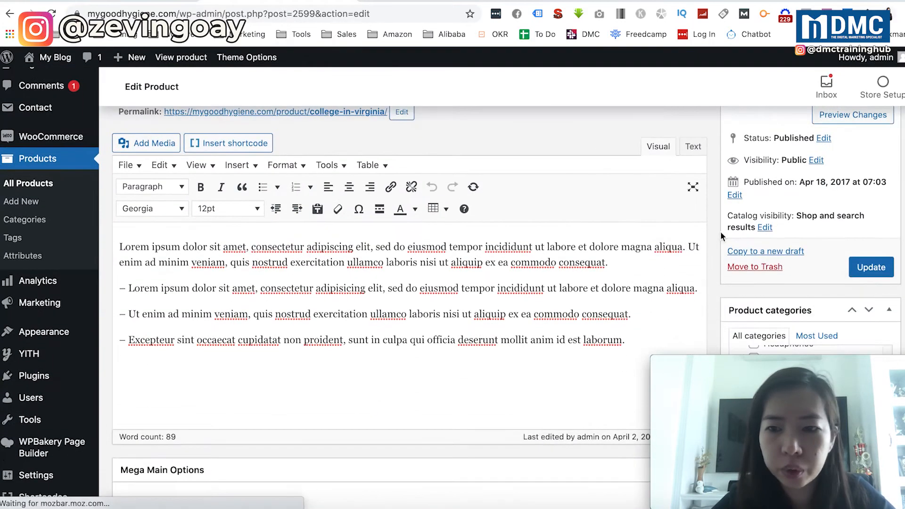
pyautogui.scroll(-2, 721, 233)
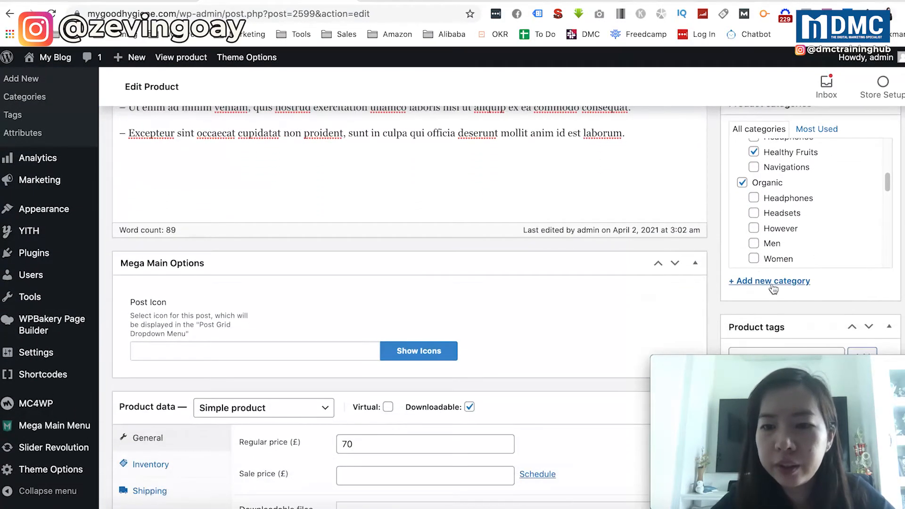
pyautogui.scroll(1, 796, 206)
pyautogui.scroll(1, 796, 206)
pyautogui.scroll(1, 770, 224)
pyautogui.scroll(1, 721, 194)
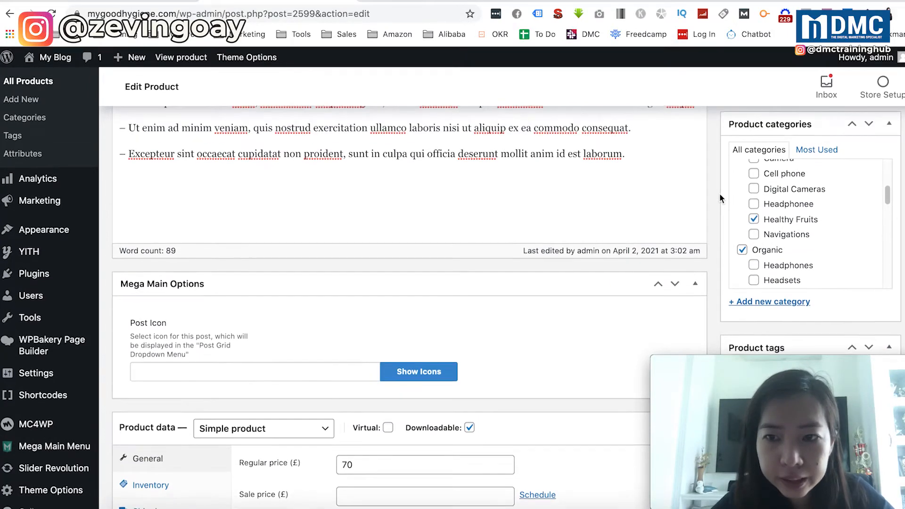
pyautogui.scroll(2, 754, 208)
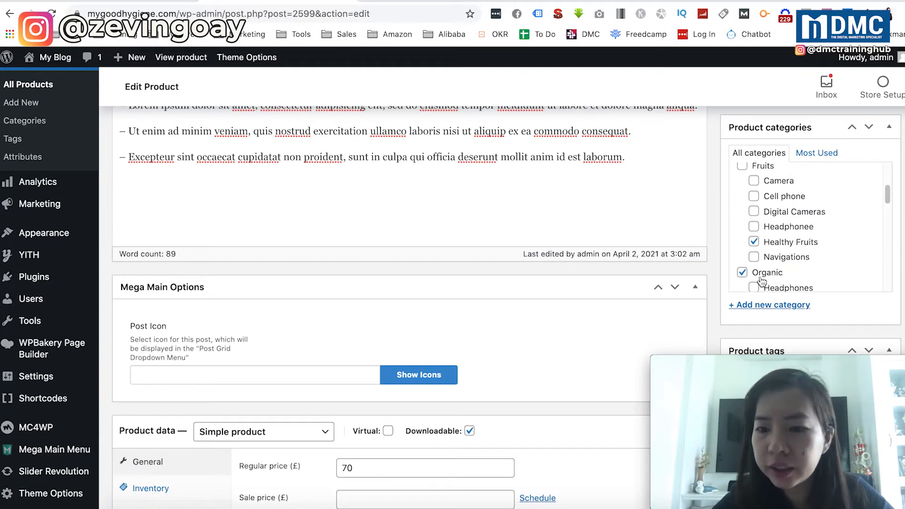
pyautogui.scroll(4, 771, 235)
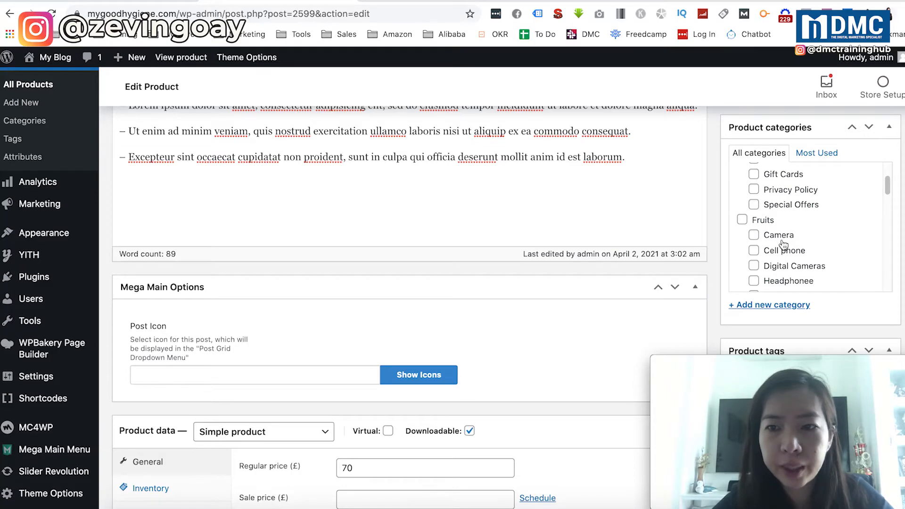
pyautogui.scroll(3, 663, 266)
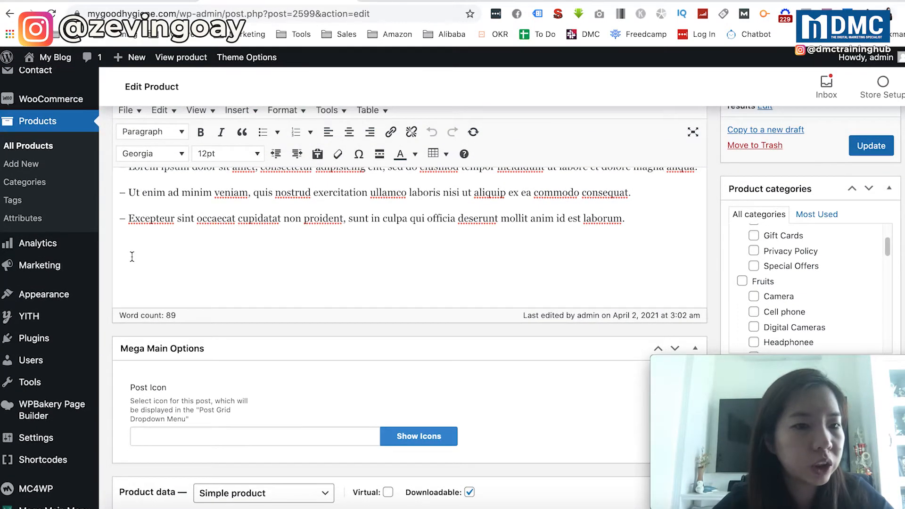
pyautogui.scroll(1, 113, 243)
pyautogui.scroll(-1, 113, 242)
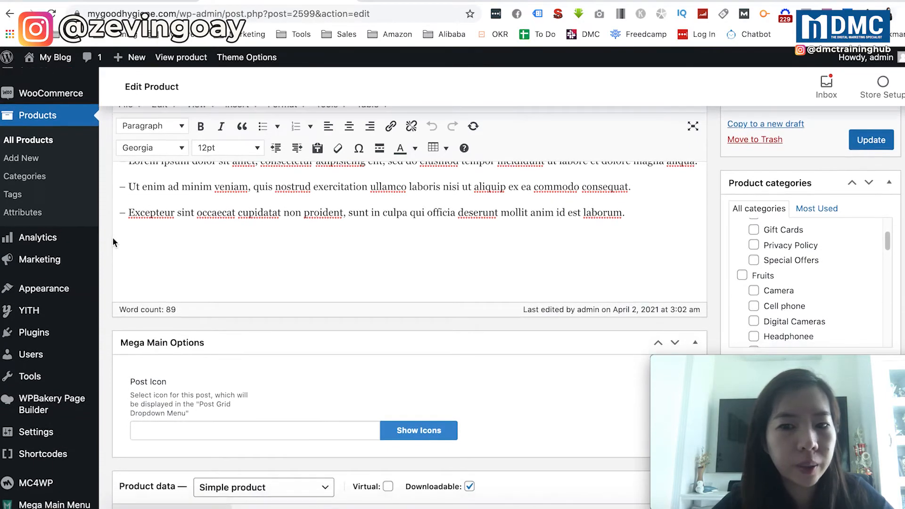
pyautogui.click(755, 291)
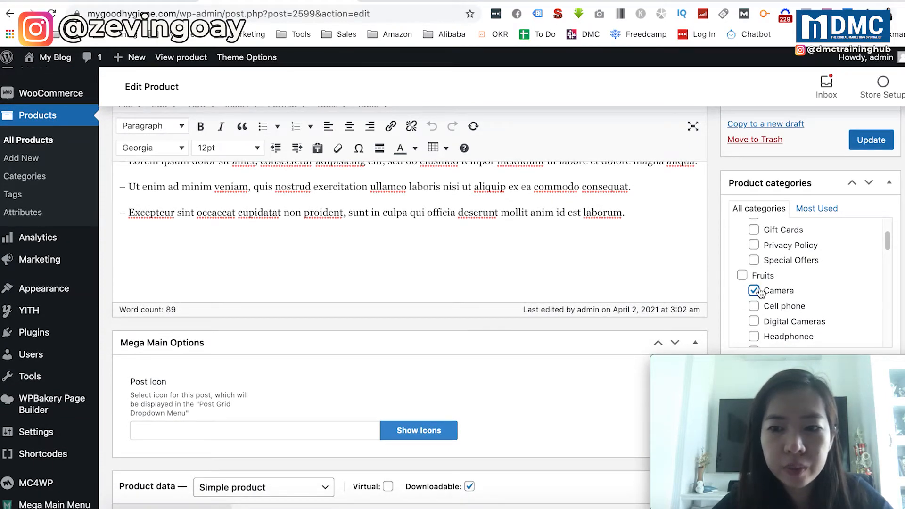
pyautogui.click(870, 141)
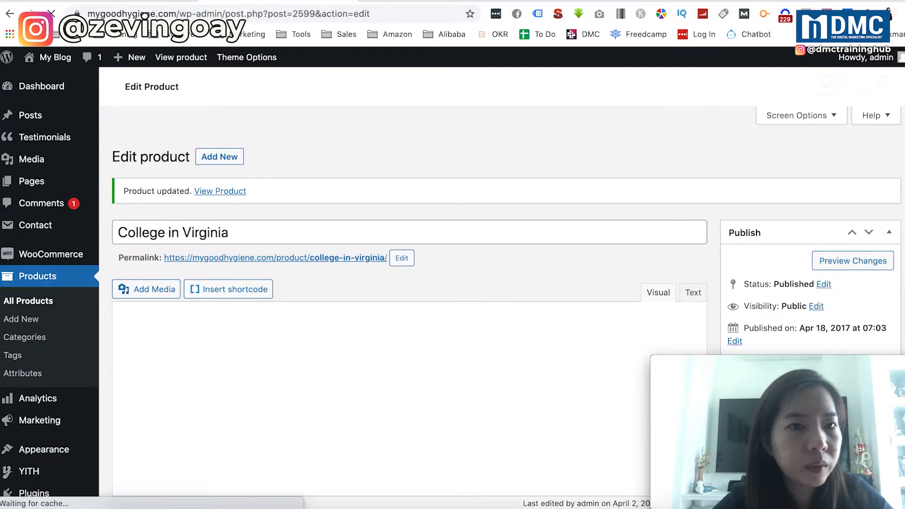
# Reload the College in Virginia shop page and review the product's assigned categories
pyautogui.click(142, 1)
pyautogui.press('super+r')
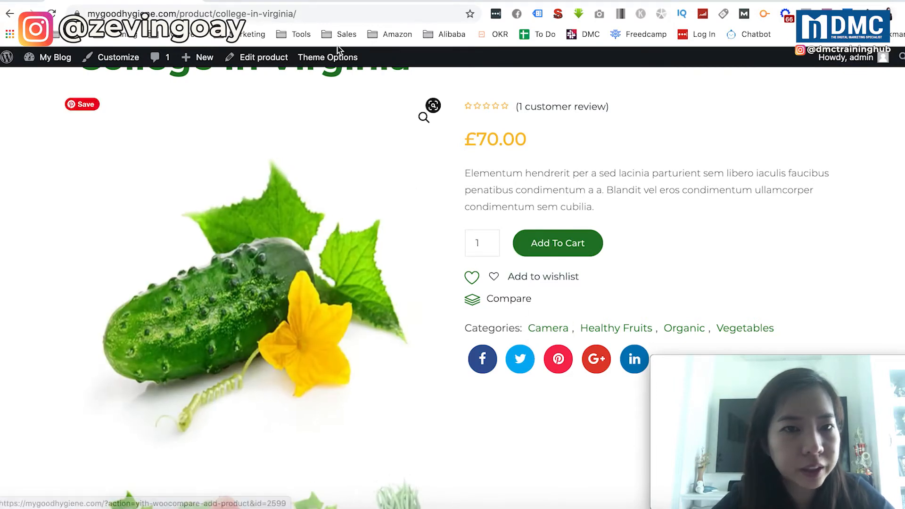
# Open the product categories page and the College in Virginia product editor, and locate the Camera subcategory under Fruits
pyautogui.click(304, 4)
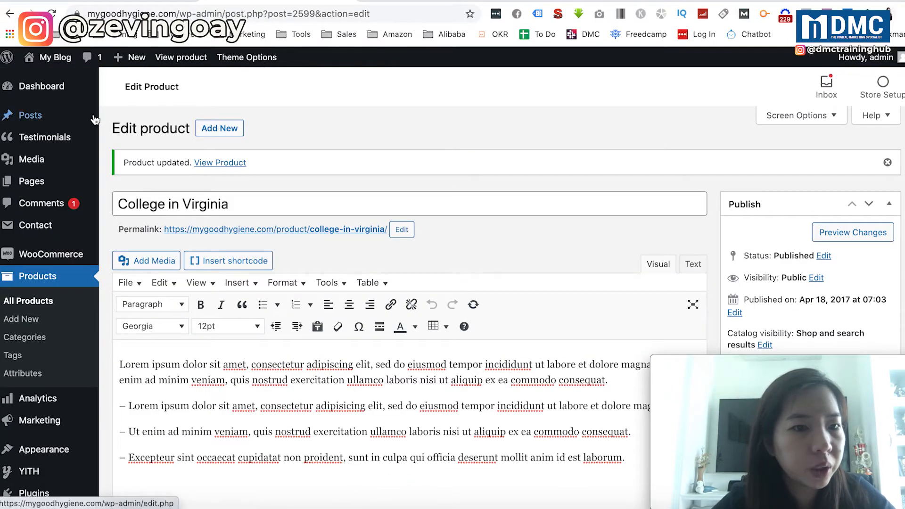
pyautogui.scroll(-1, 65, 230)
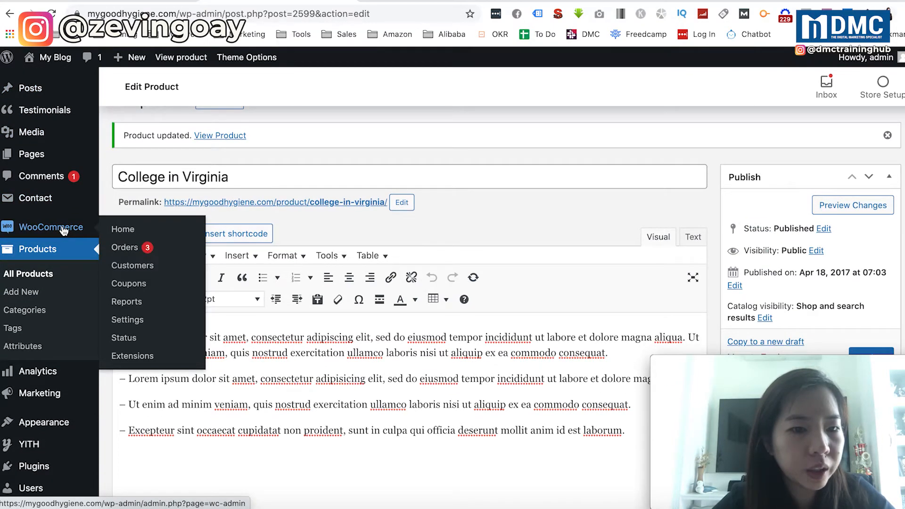
pyautogui.scroll(-1, 64, 230)
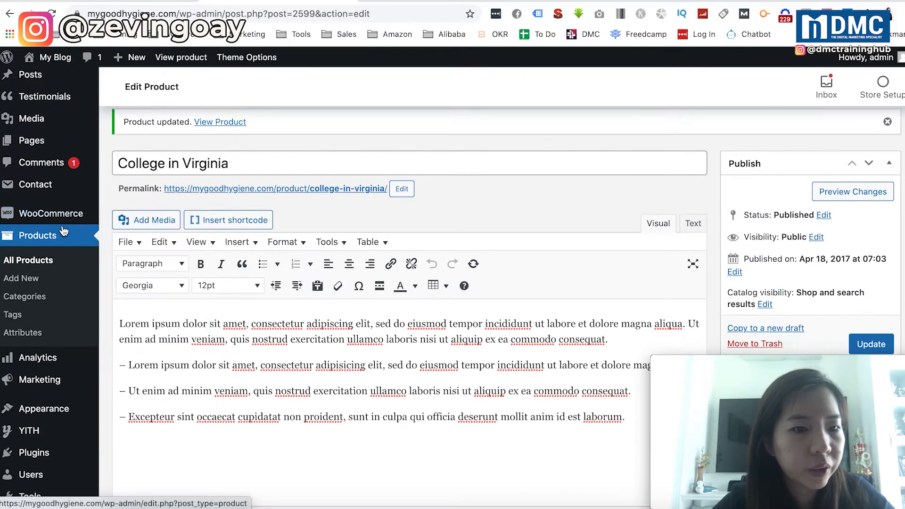
pyautogui.click(22, 297)
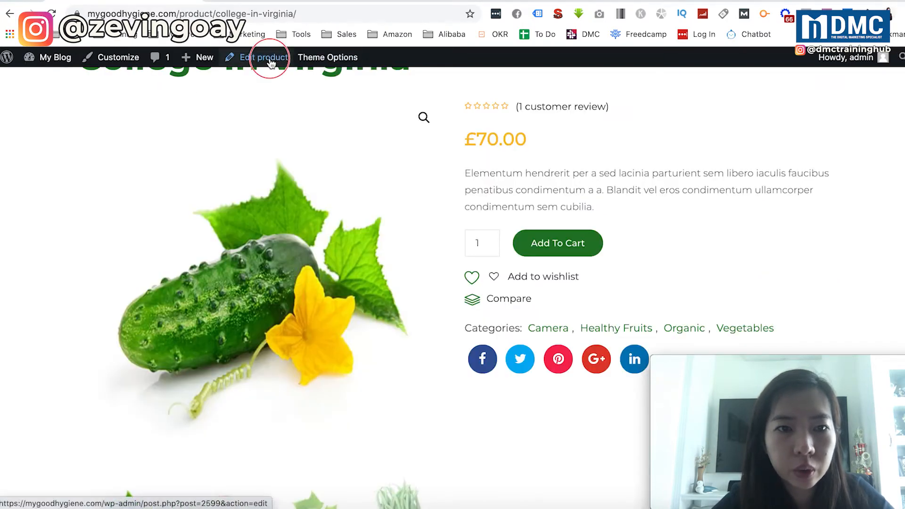
pyautogui.click(271, 62)
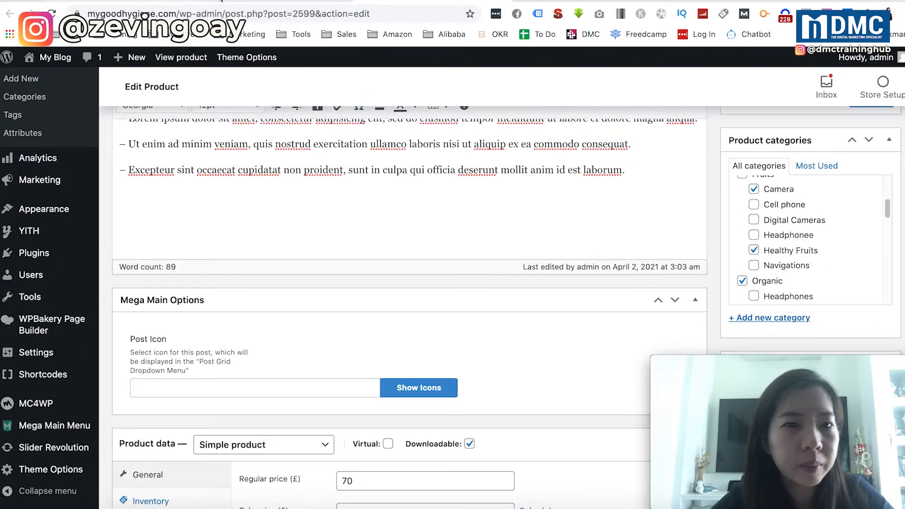
pyautogui.click(220, 1)
pyautogui.scroll(-2, 356, 334)
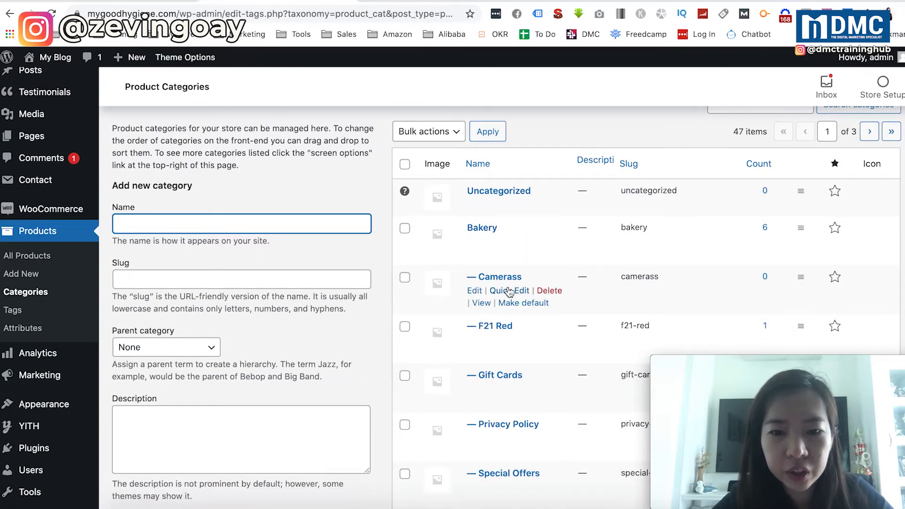
pyautogui.scroll(-4, 509, 289)
pyautogui.scroll(-10, 509, 294)
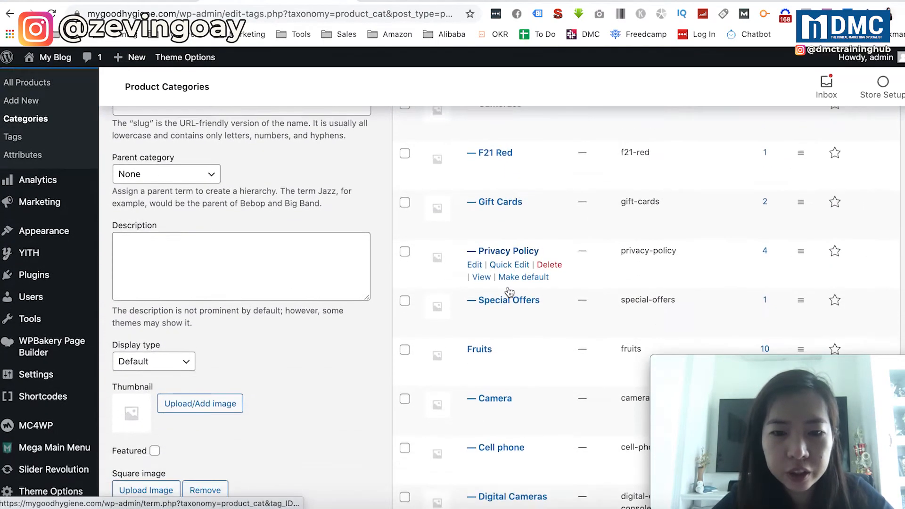
# Rename the Camera category to Camera Nikon, update it, and review the product's categories on its reloaded shop page
pyautogui.click(476, 267)
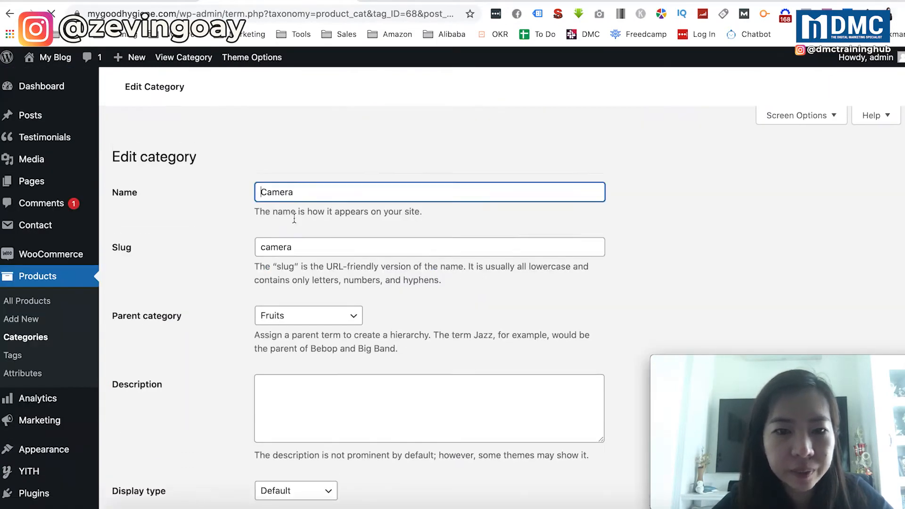
pyautogui.click(307, 224)
pyautogui.click(307, 165)
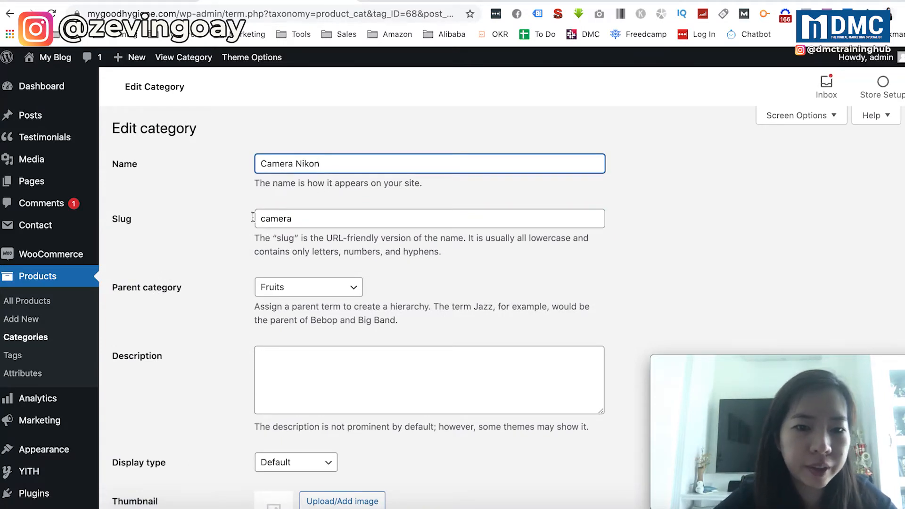
pyautogui.scroll(-5, 248, 278)
pyautogui.click(130, 458)
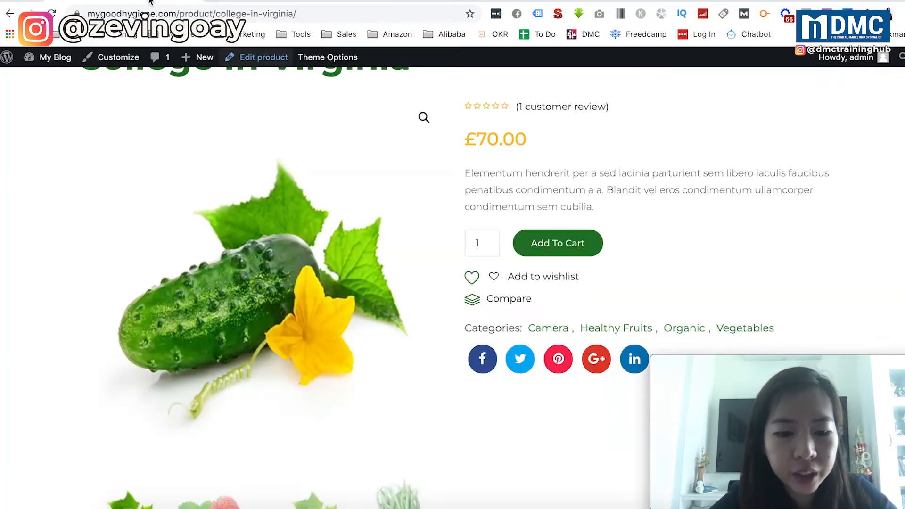
pyautogui.press('super+r')
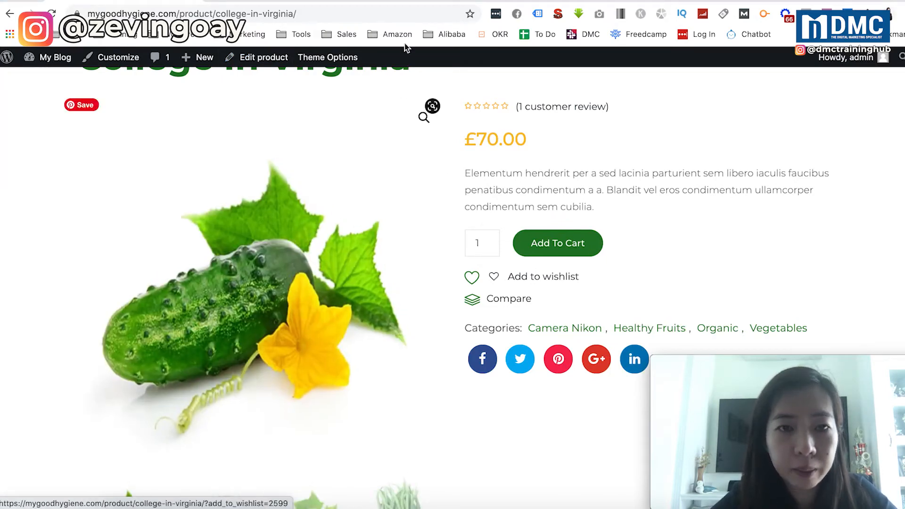
# Permanently delete the Camera Nikon category from its edit page
pyautogui.hotkey('ctrl', 'Tab')
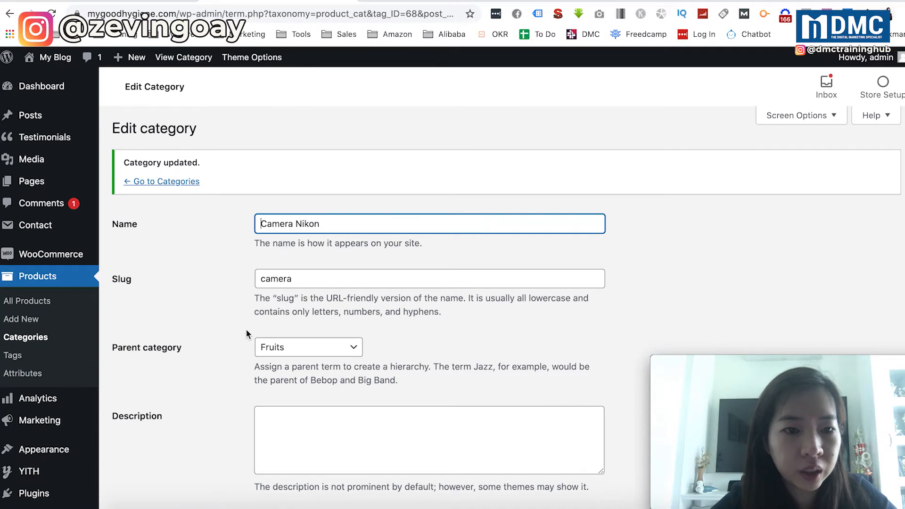
pyautogui.scroll(-6, 246, 330)
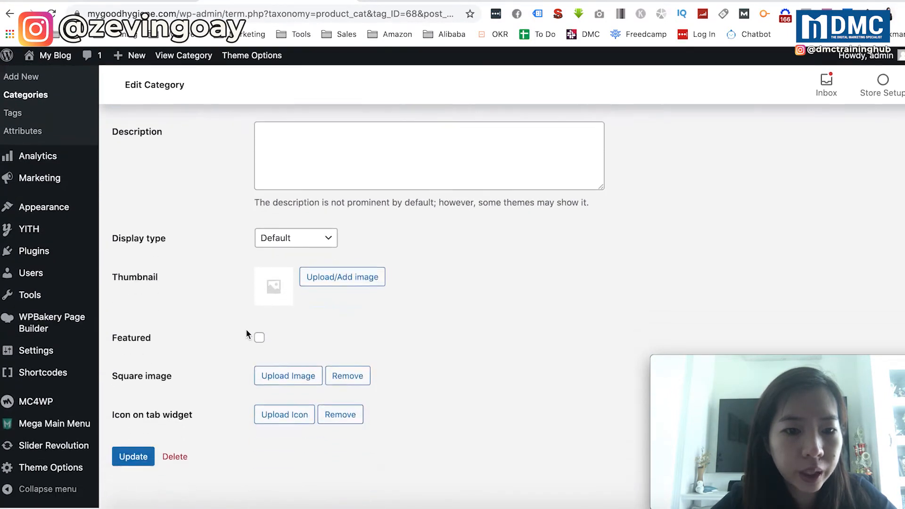
pyautogui.click(175, 459)
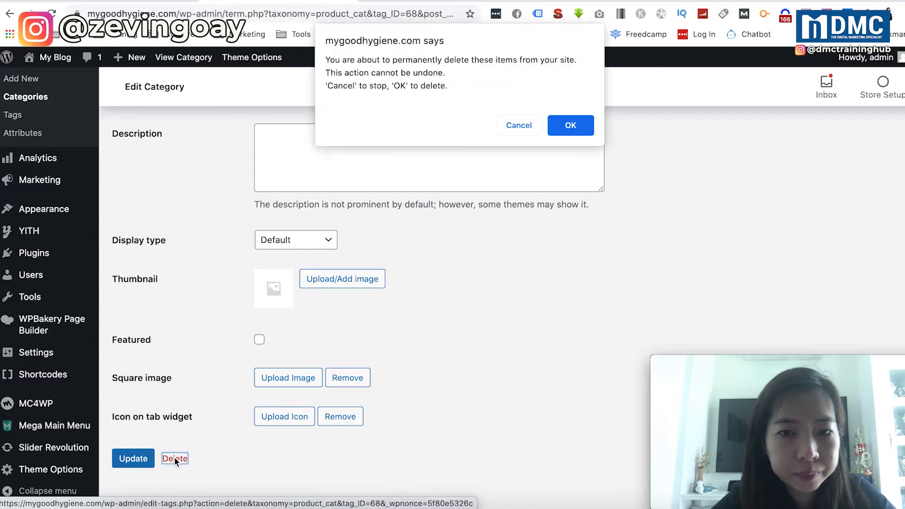
pyautogui.click(570, 126)
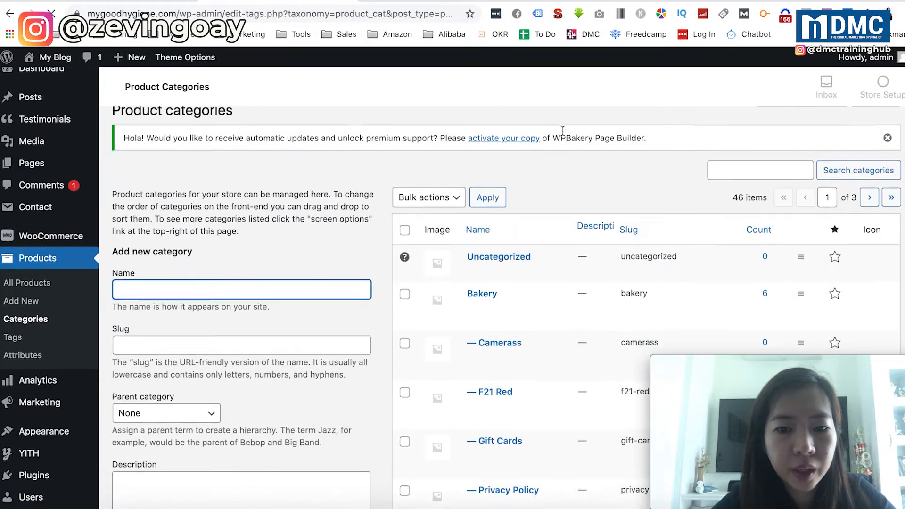
# Examine the Fruits subcategories in the category list and the product's categories on its reloaded shop page
pyautogui.scroll(-5, 562, 131)
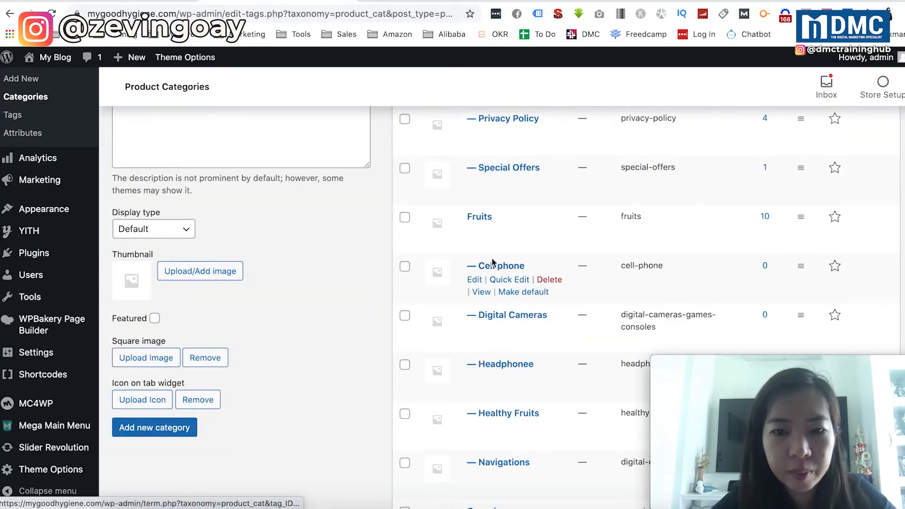
pyautogui.click(389, 3)
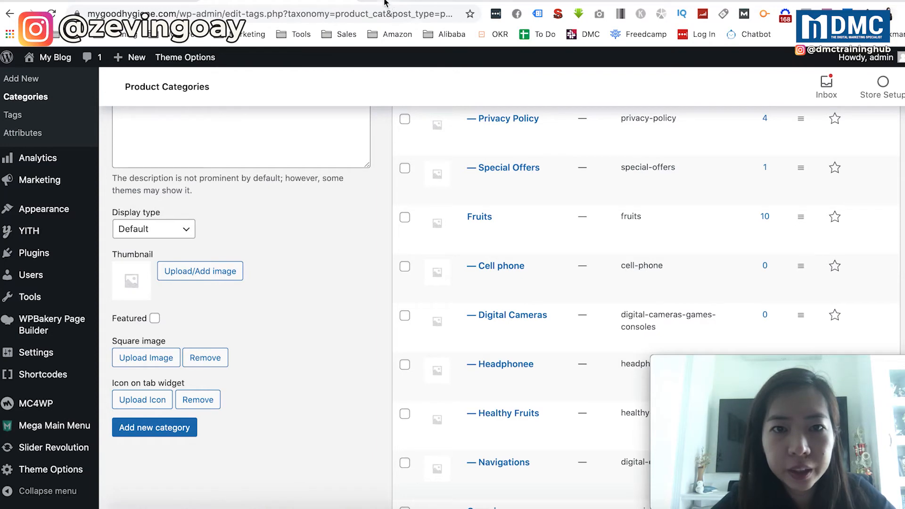
pyautogui.click(384, 4)
pyautogui.scroll(1, 775, 265)
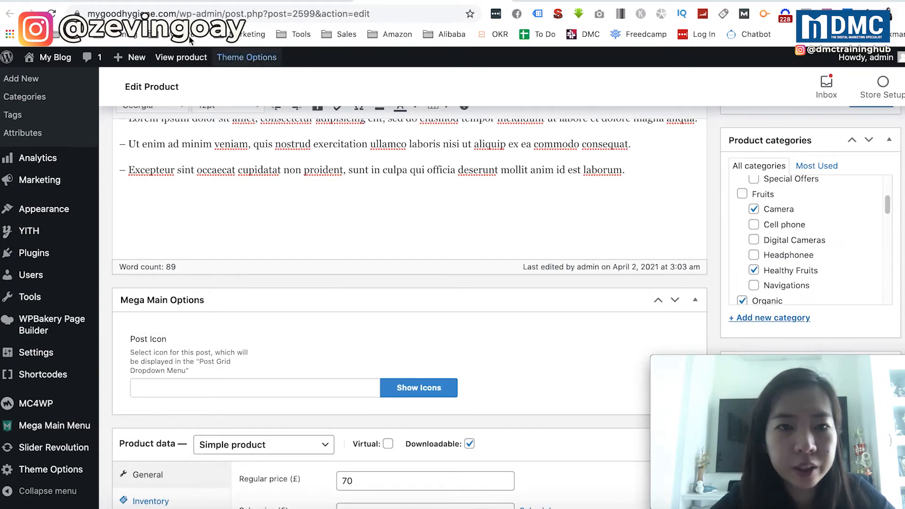
pyautogui.click(135, 3)
pyautogui.press('super+r')
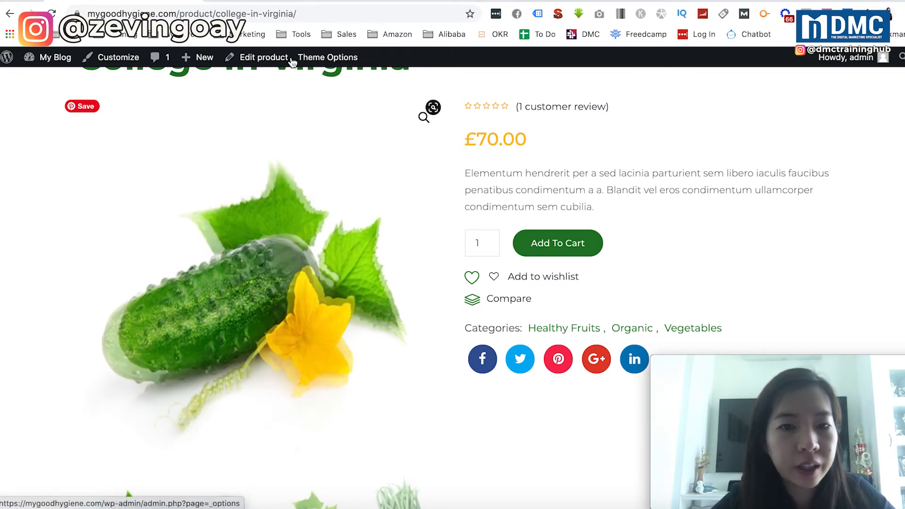
# Rename the Healthy Fruits subcategory to Healthy Fruit with the slug healthy-fruit and update the category
pyautogui.click(298, 3)
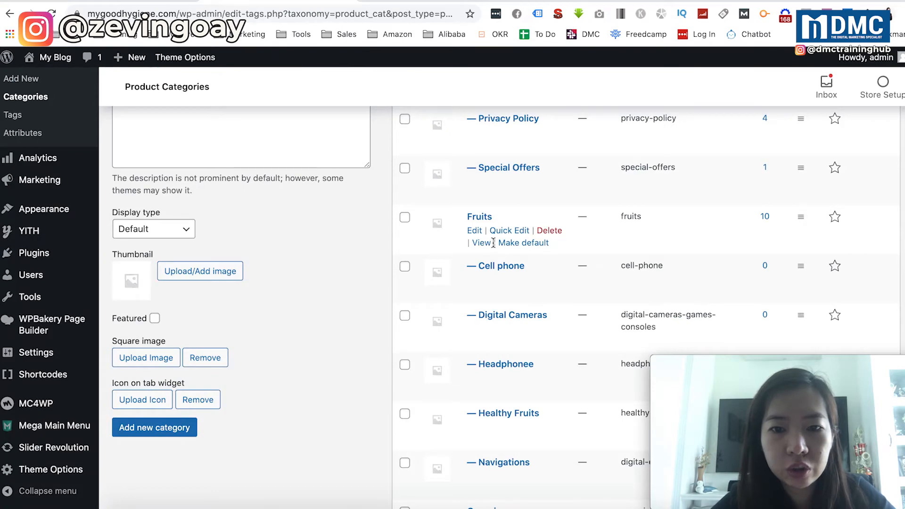
pyautogui.scroll(-3, 500, 321)
pyautogui.scroll(-1, 506, 327)
pyautogui.click(476, 291)
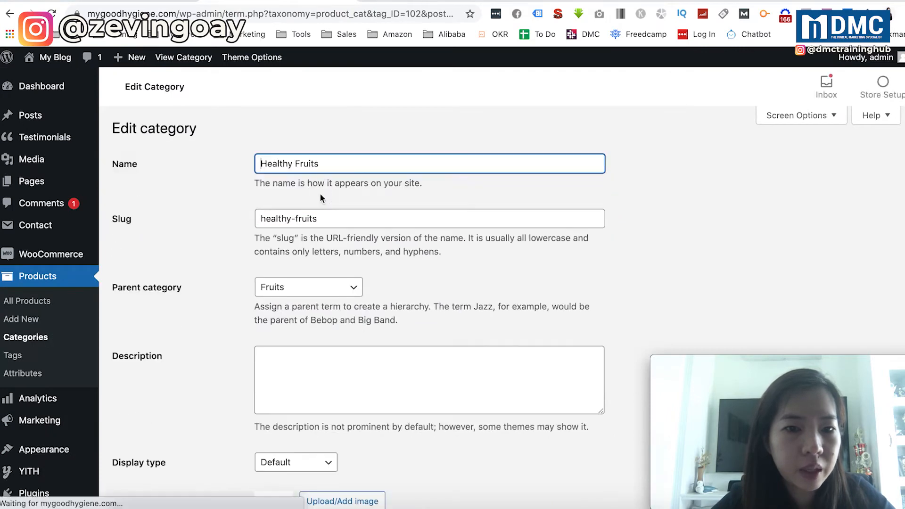
pyautogui.press('End')
pyautogui.press('BackSpace')
pyautogui.click(325, 213)
pyautogui.press('BackSpace')
pyautogui.scroll(-5, 227, 332)
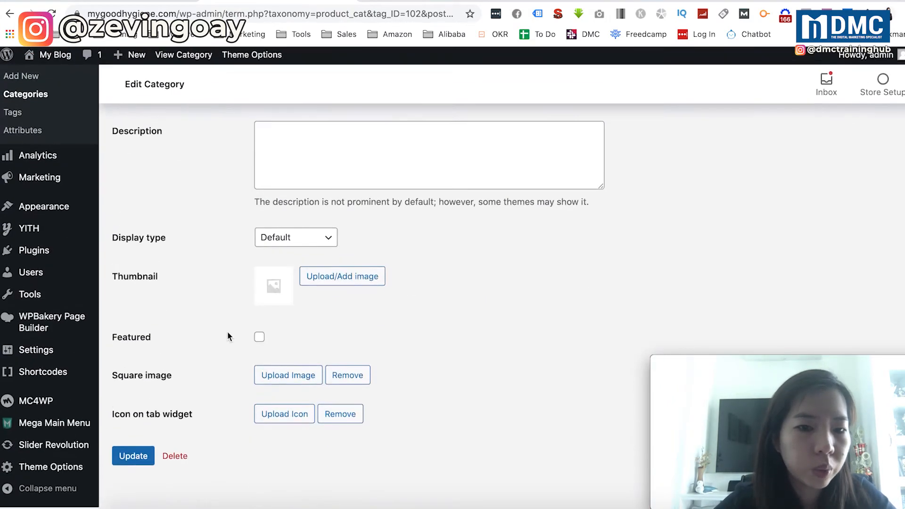
pyautogui.click(133, 455)
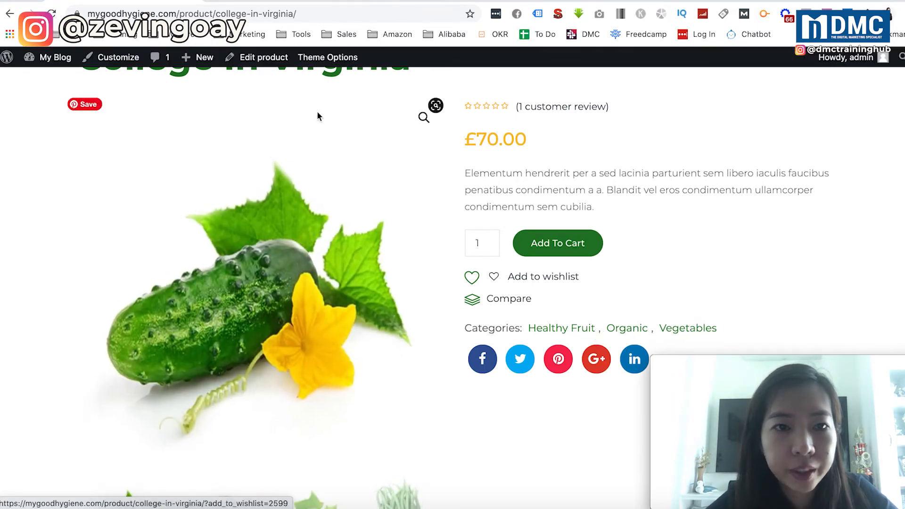
# Return to the product categories page and add a new category named Organic Vege with no parent category
pyautogui.click(289, 1)
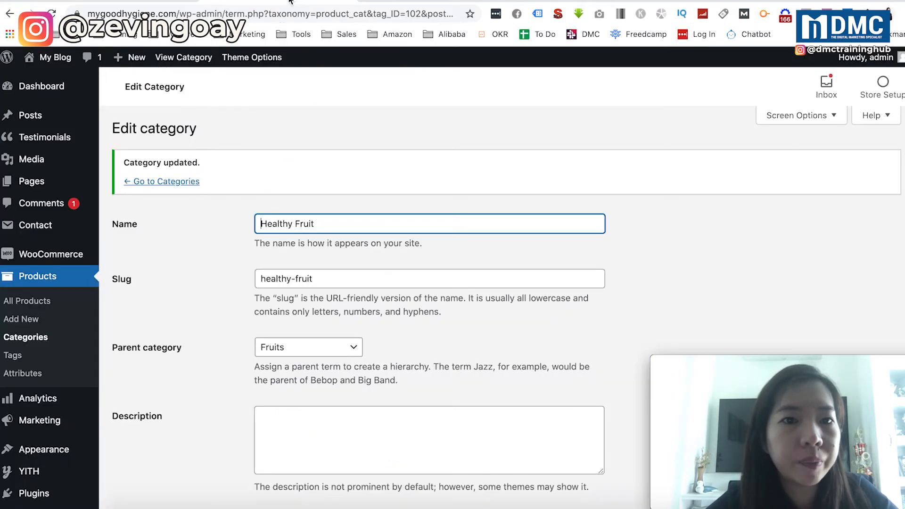
pyautogui.click(188, 181)
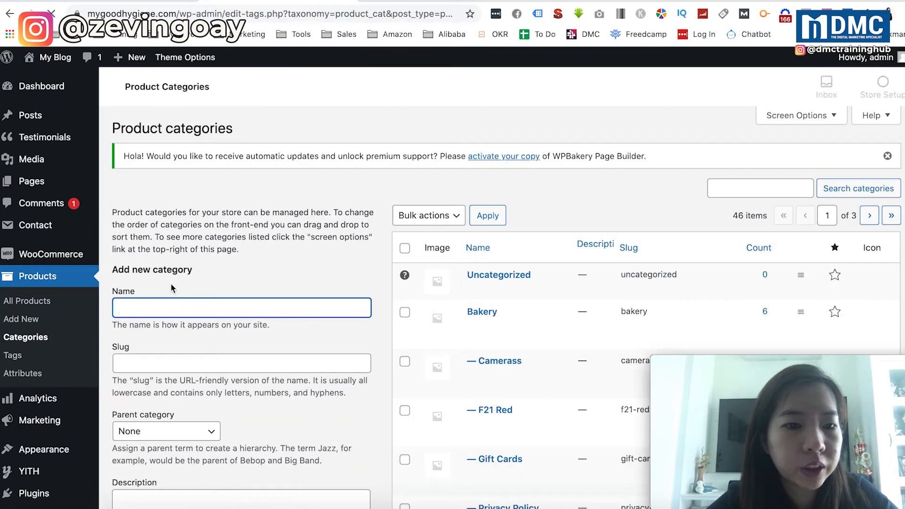
pyautogui.scroll(-2, 166, 307)
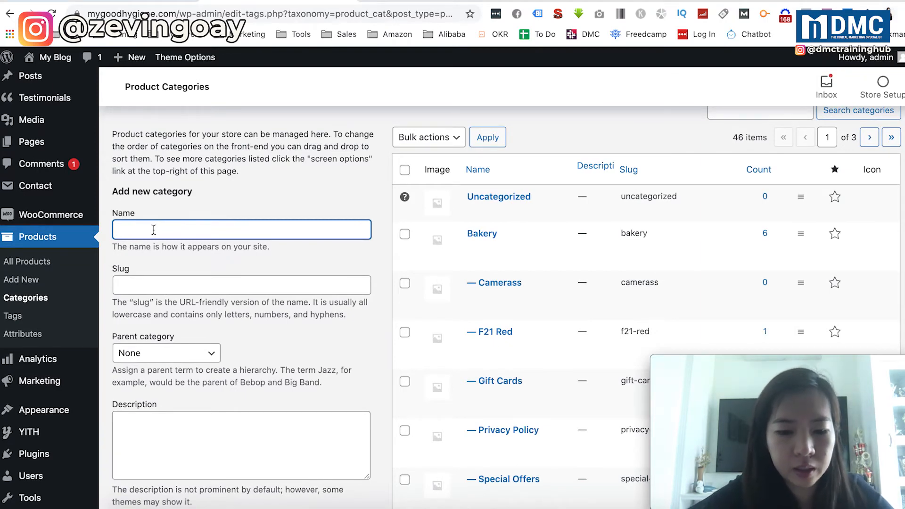
pyautogui.write('Organi')
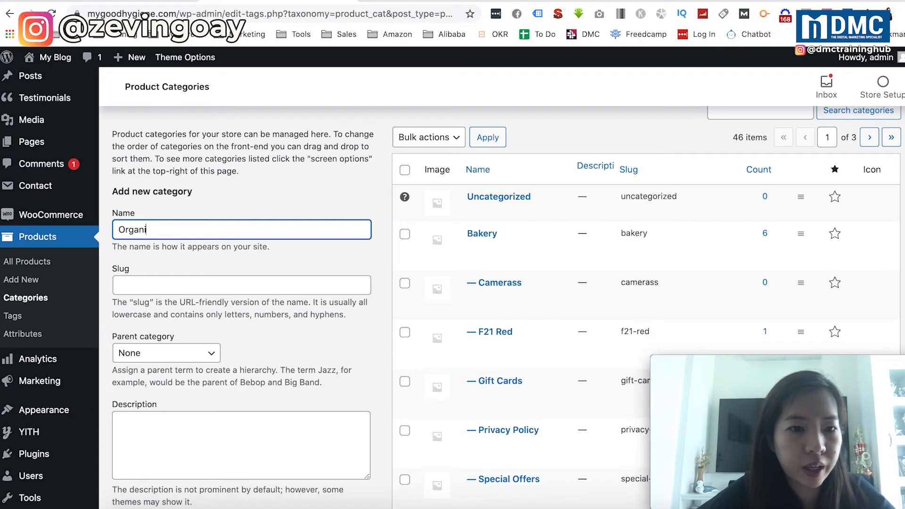
pyautogui.write('c Vege')
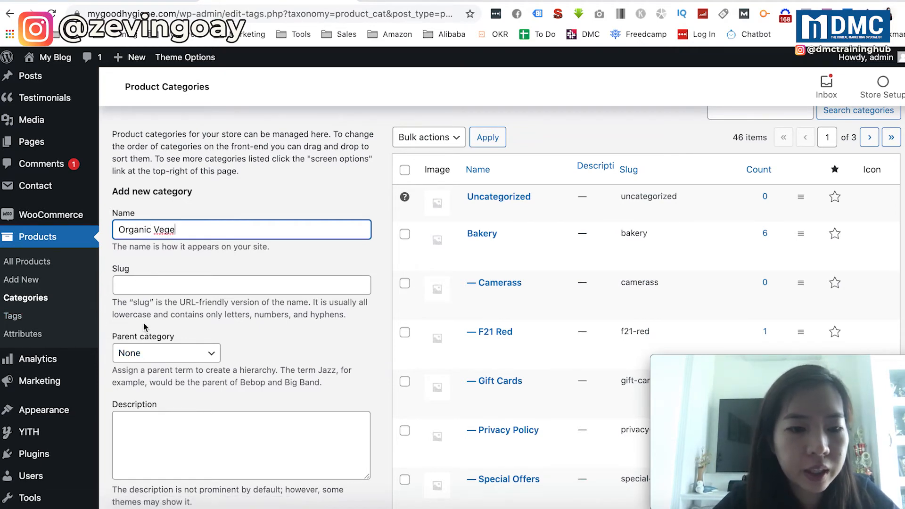
pyautogui.scroll(-2, 145, 327)
pyautogui.scroll(-10, 144, 326)
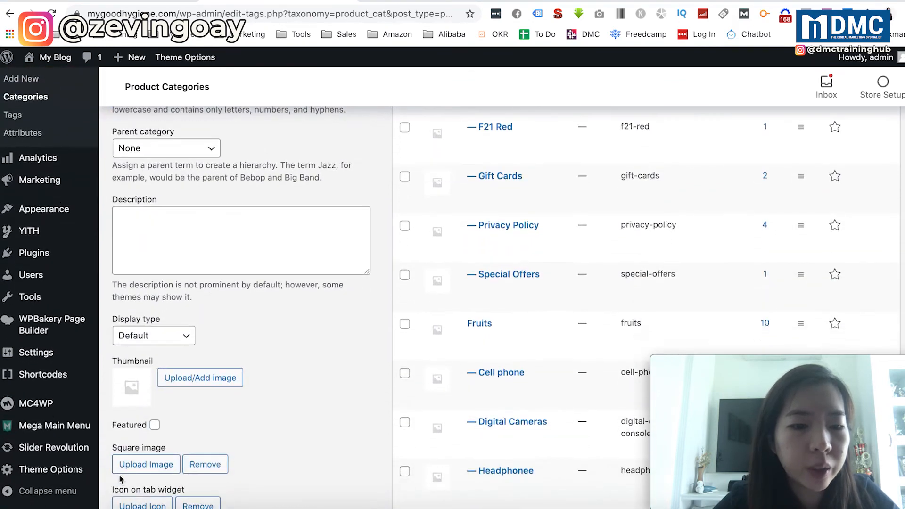
pyautogui.click(142, 409)
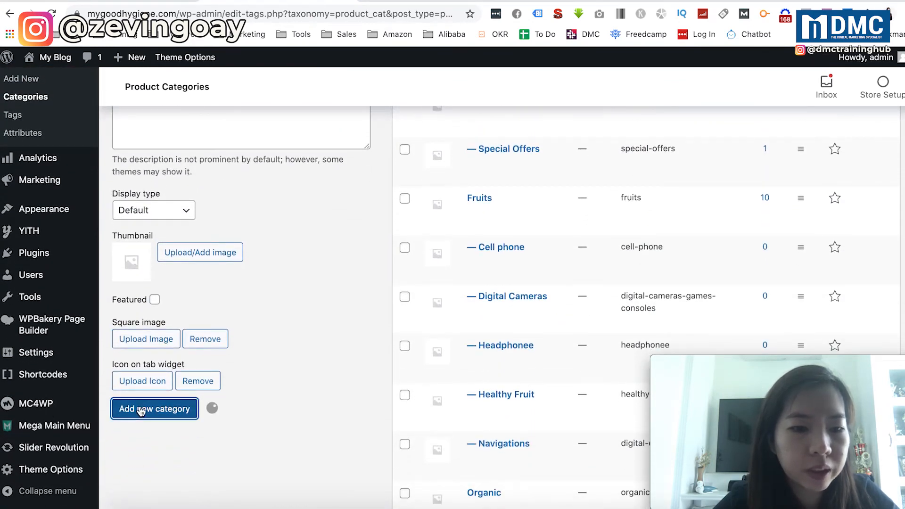
pyautogui.scroll(2, 196, 318)
pyautogui.scroll(-3, 198, 319)
pyautogui.scroll(7, 348, 337)
pyautogui.scroll(5, 349, 337)
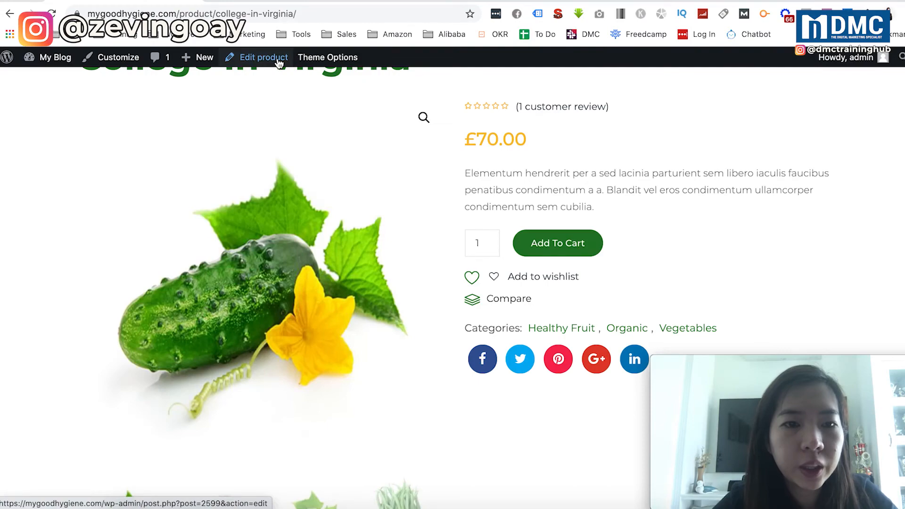
# Open the College in Virginia product for editing, assign it to the Organic Vege category and update the product
pyautogui.click(264, 57)
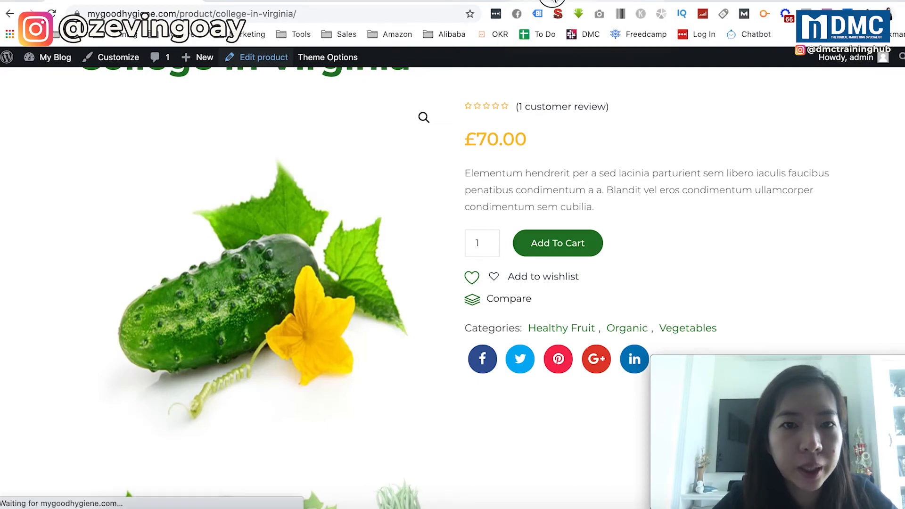
pyautogui.scroll(-3, 609, 206)
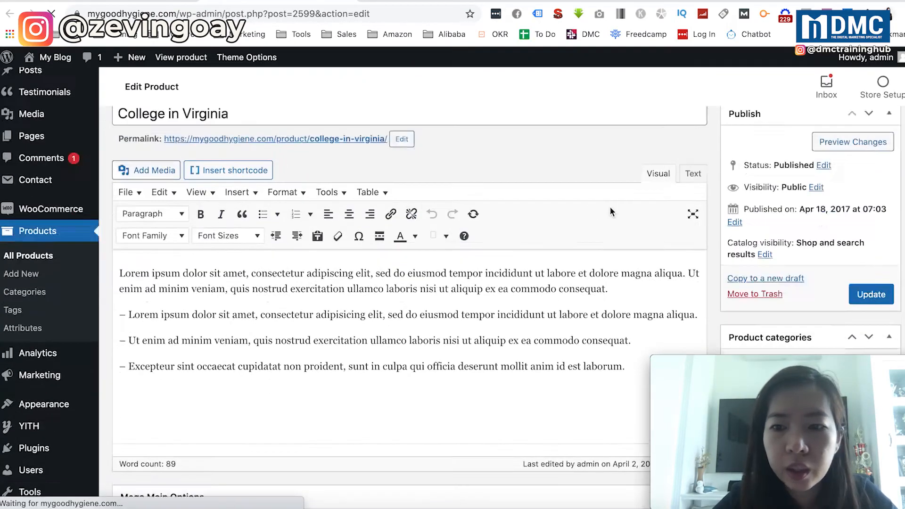
pyautogui.scroll(-5, 739, 231)
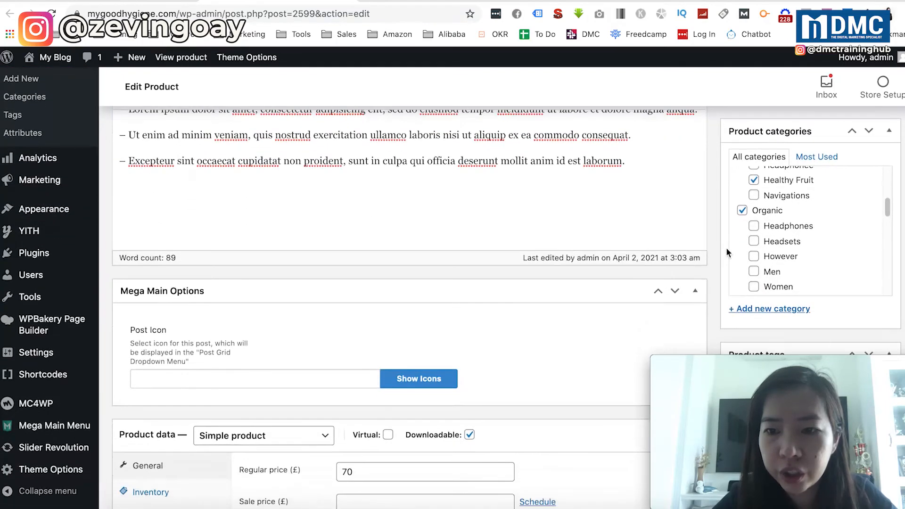
pyautogui.scroll(5, 758, 231)
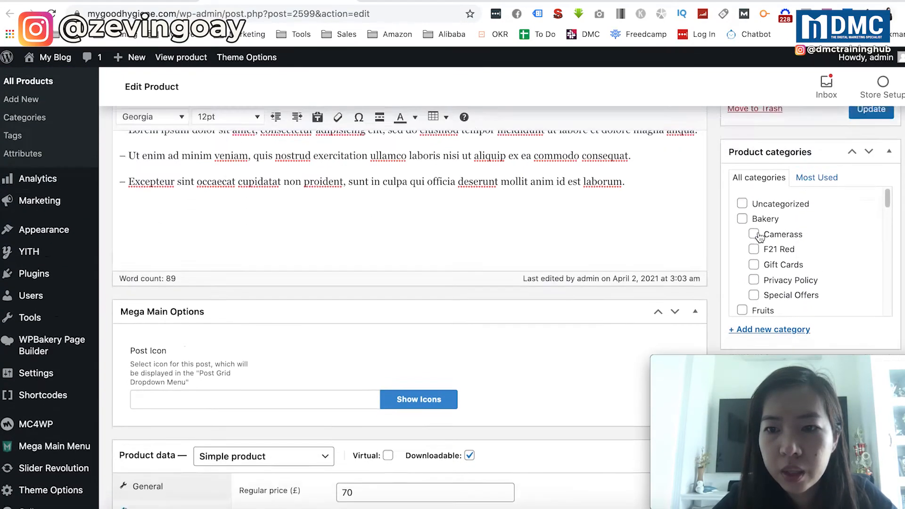
pyautogui.scroll(-10, 758, 231)
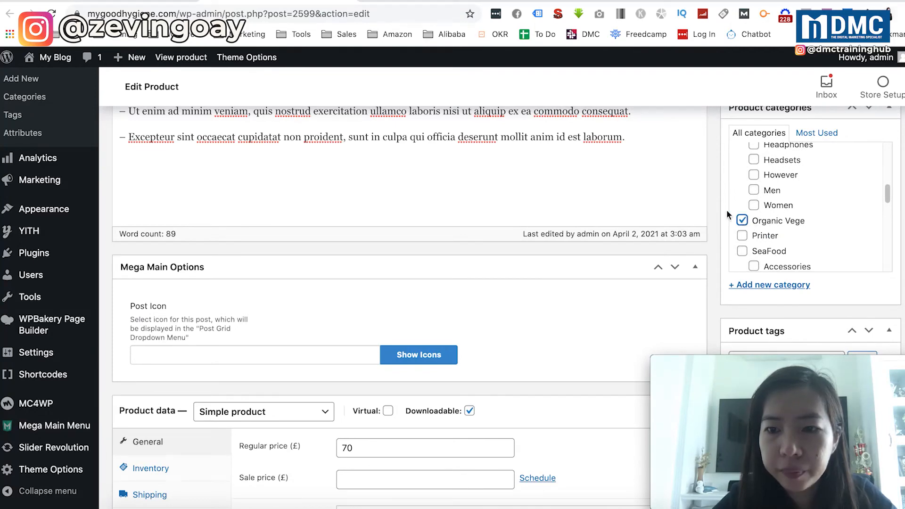
pyautogui.scroll(3, 726, 210)
pyautogui.click(872, 132)
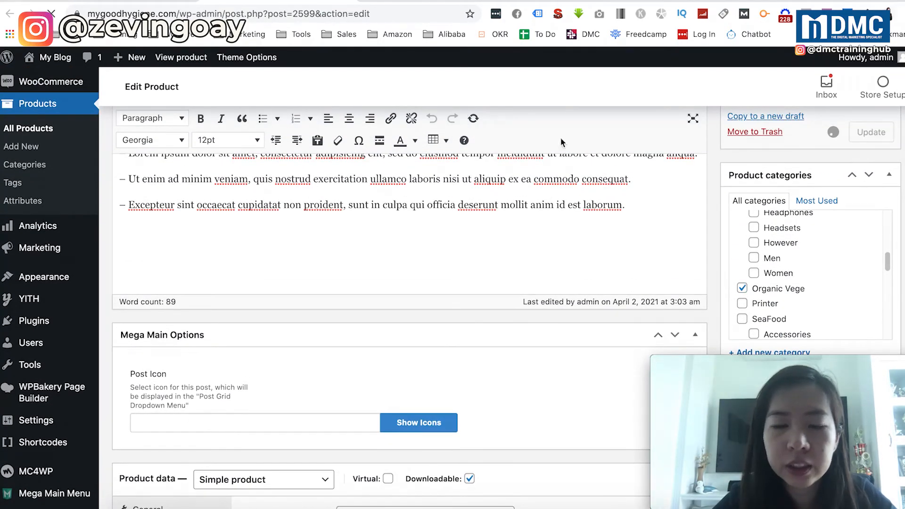
# Return to the College in Virginia shop page, reload it and check the product's listed categories
pyautogui.click(152, 2)
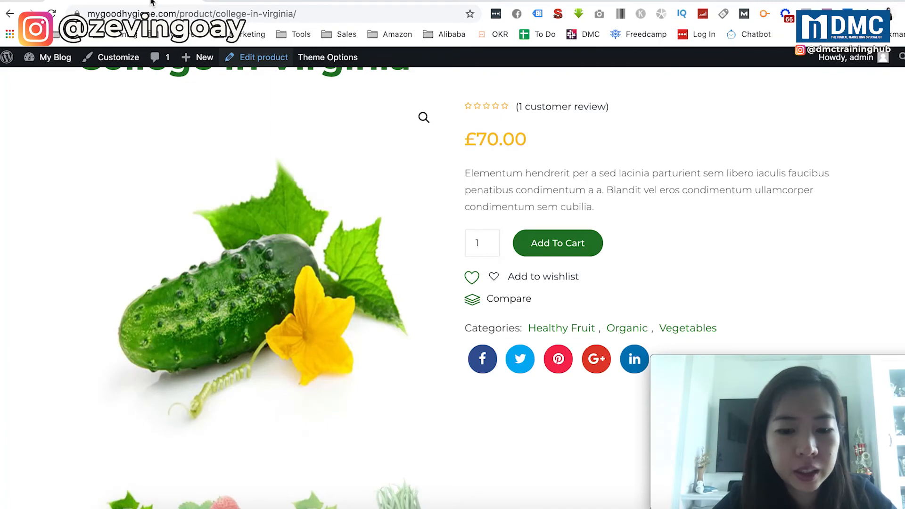
pyautogui.press('super+r')
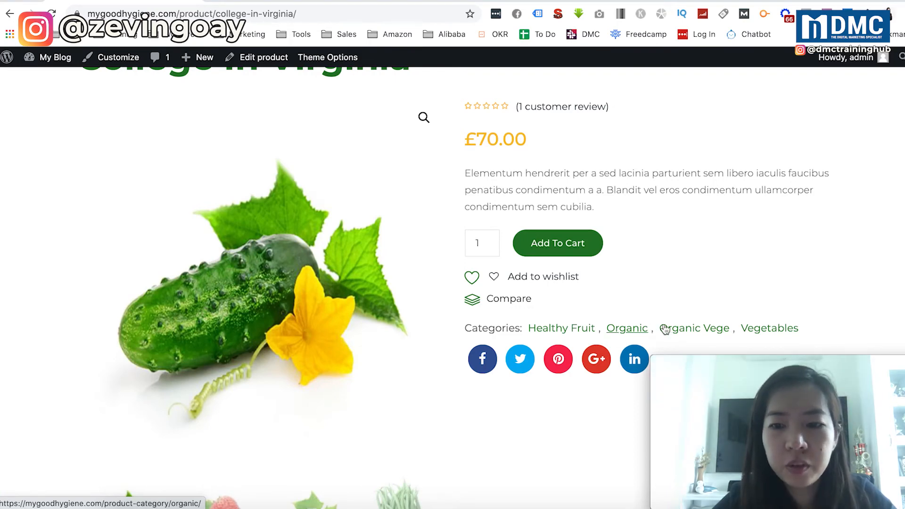
pyautogui.scroll(1, 493, 367)
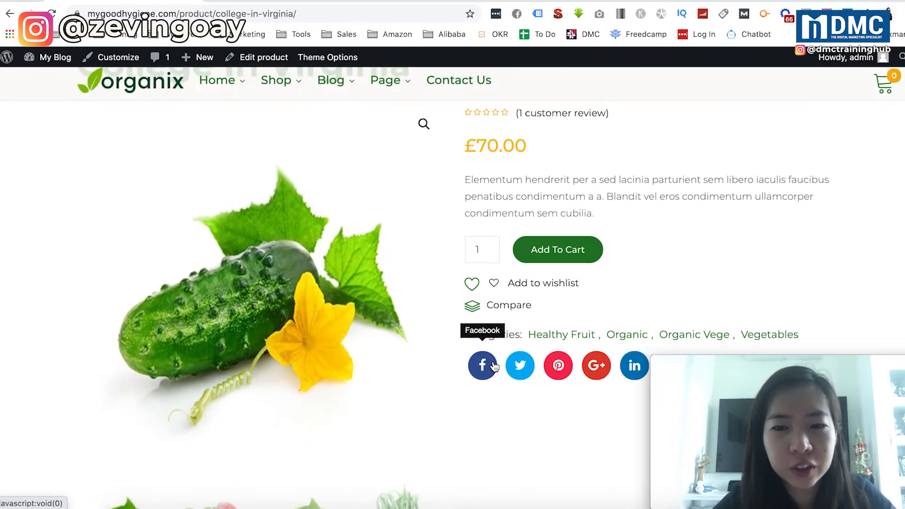
pyautogui.scroll(-1, 493, 367)
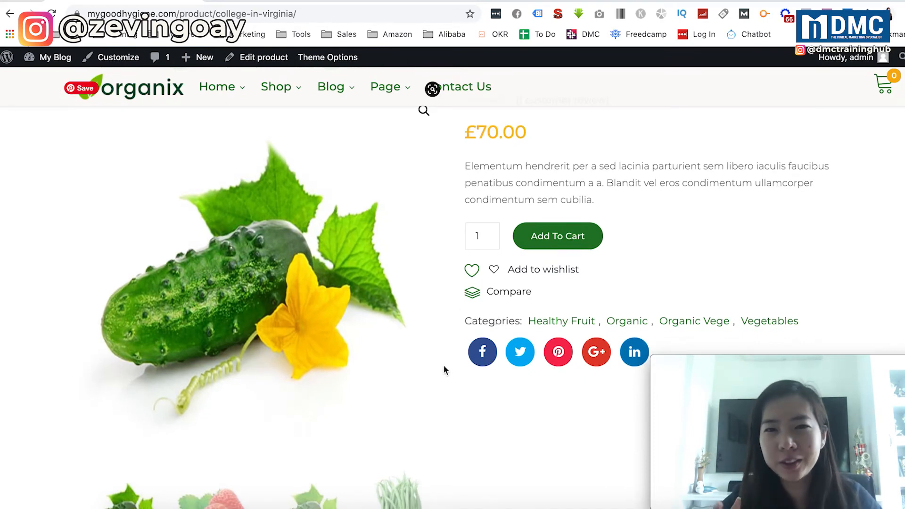